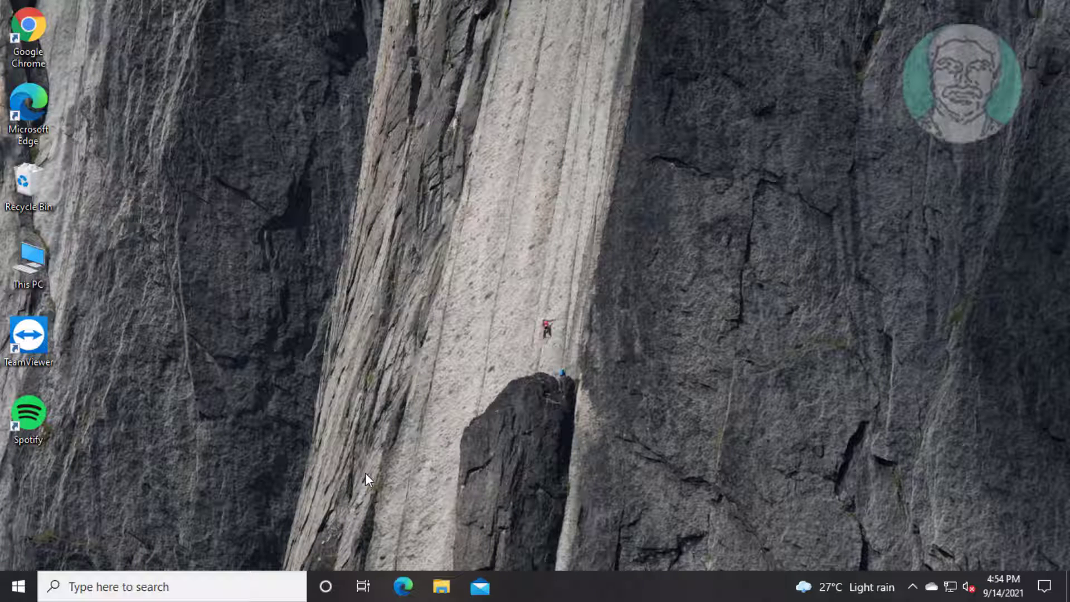
Step: Find 'control panel' in Windows search, open it, and set View by to Small icons
{"action": "left_click", "coordinate": [179, 592]}
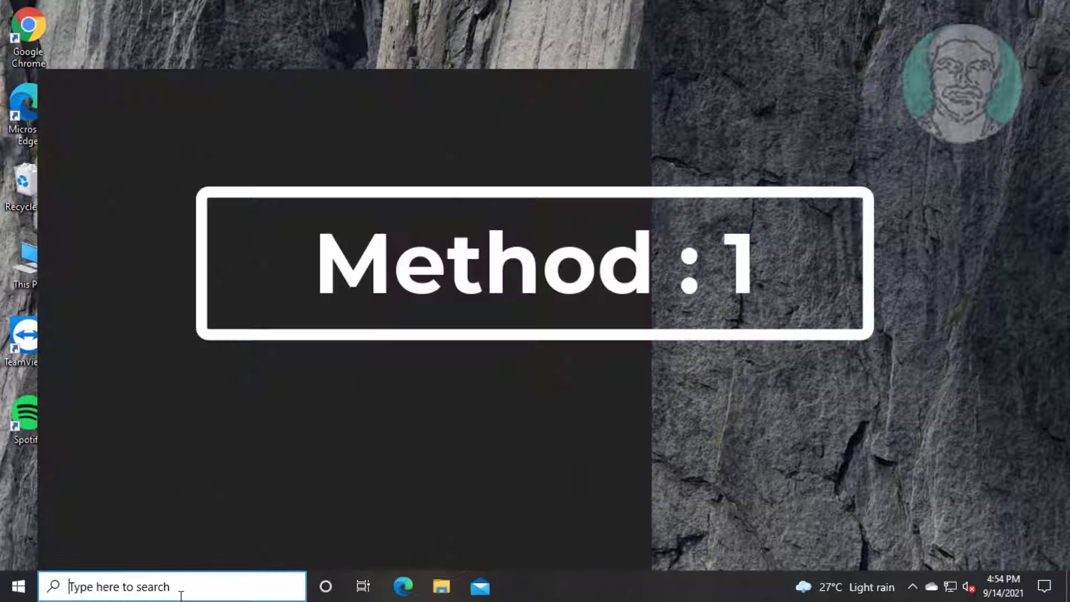
{"action": "type", "text": "cont"}
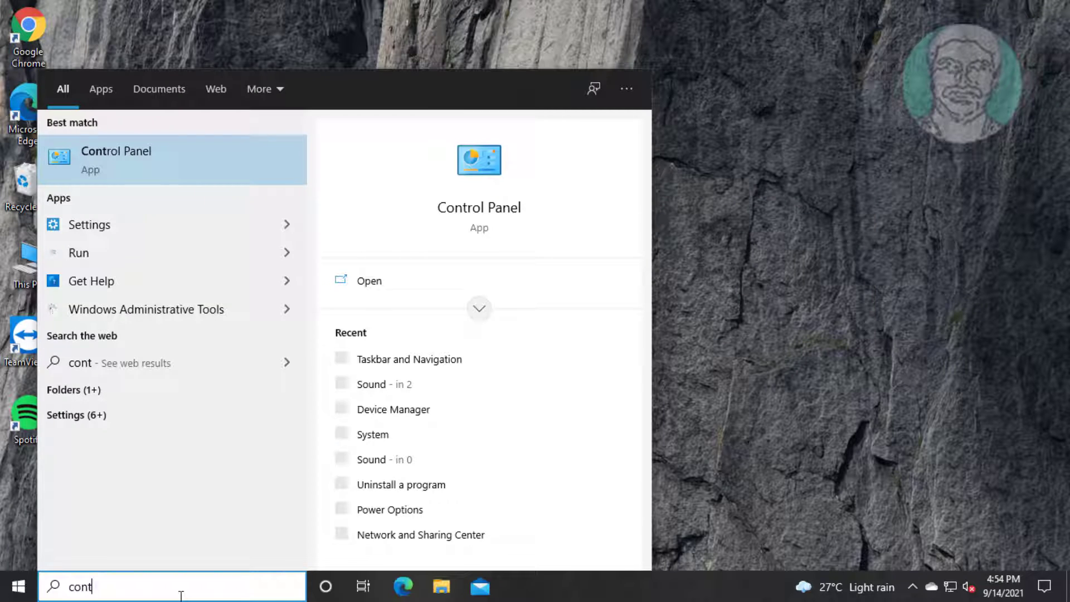
{"action": "type", "text": "rol panel"}
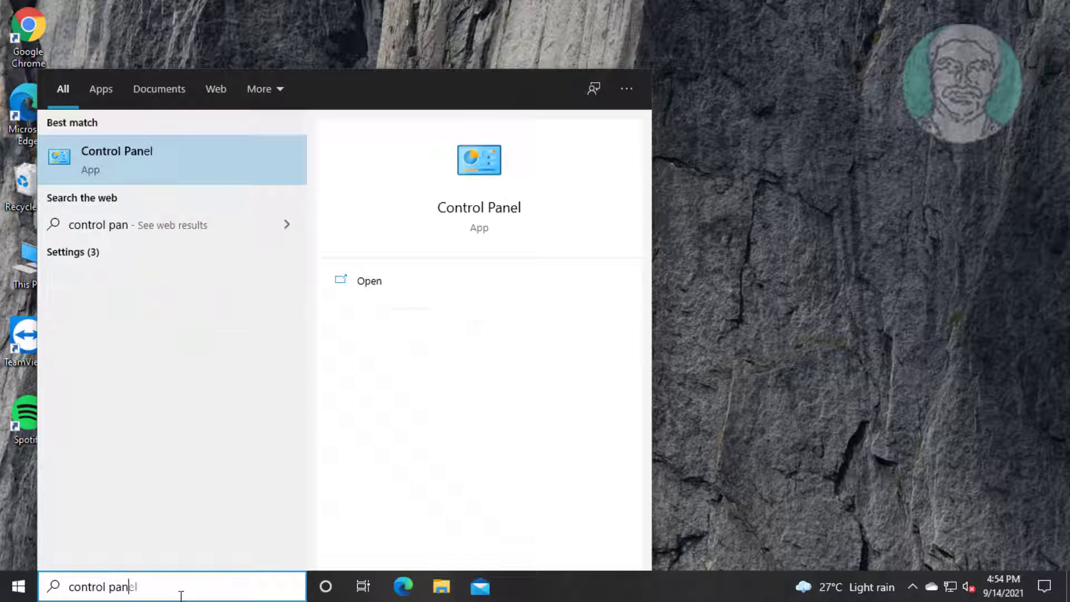
{"action": "left_click", "coordinate": [144, 156]}
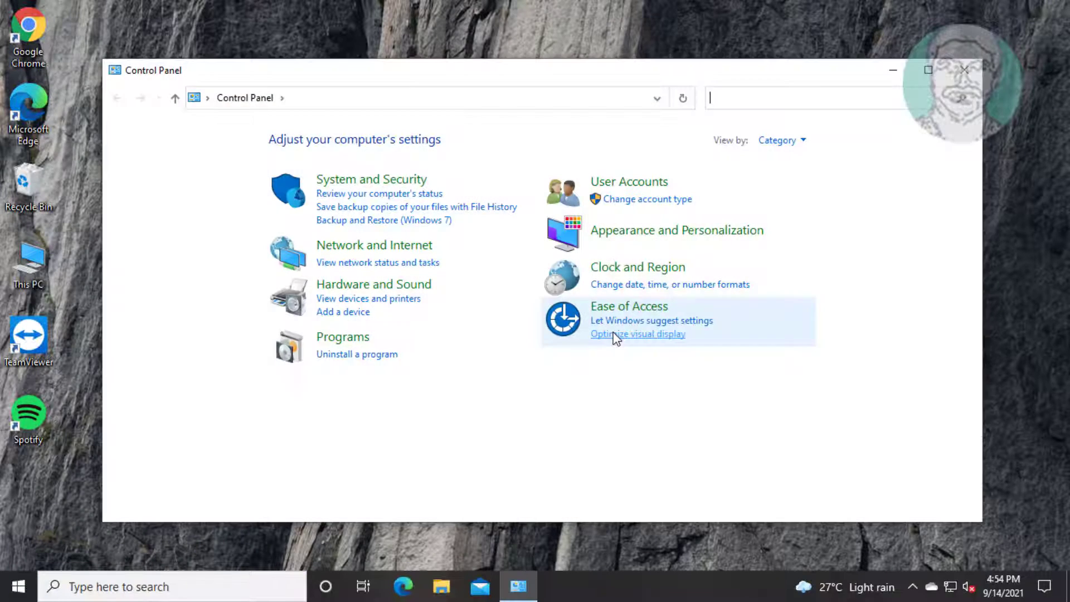
{"action": "left_click", "coordinate": [795, 140]}
{"action": "left_click", "coordinate": [811, 201]}
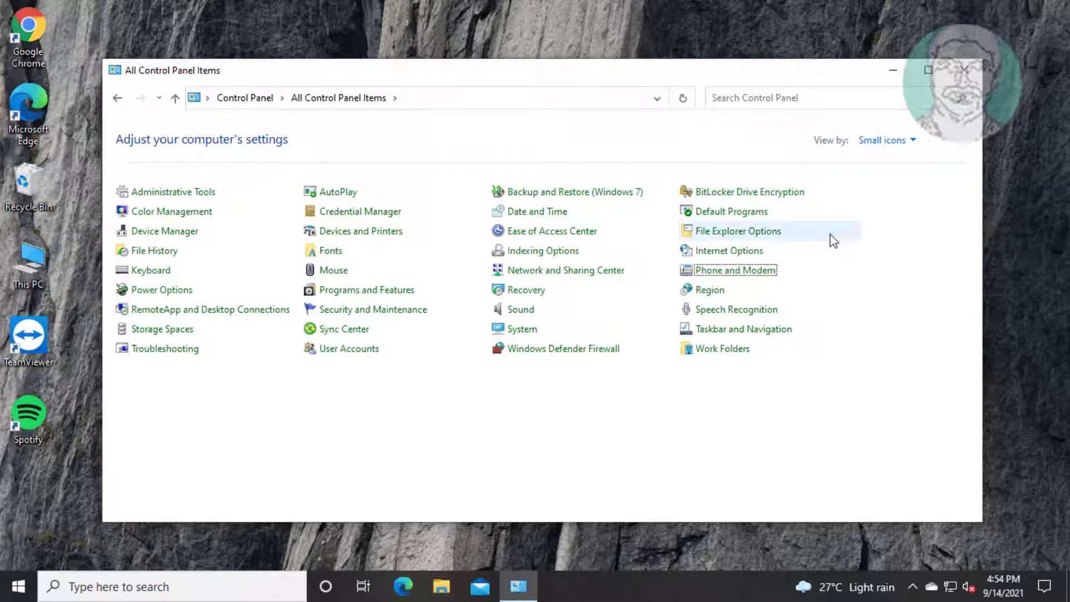
Step: In Power Options' power button settings, unlock the shutdown settings, keep Sleep ticked and save
{"action": "left_click", "coordinate": [159, 291]}
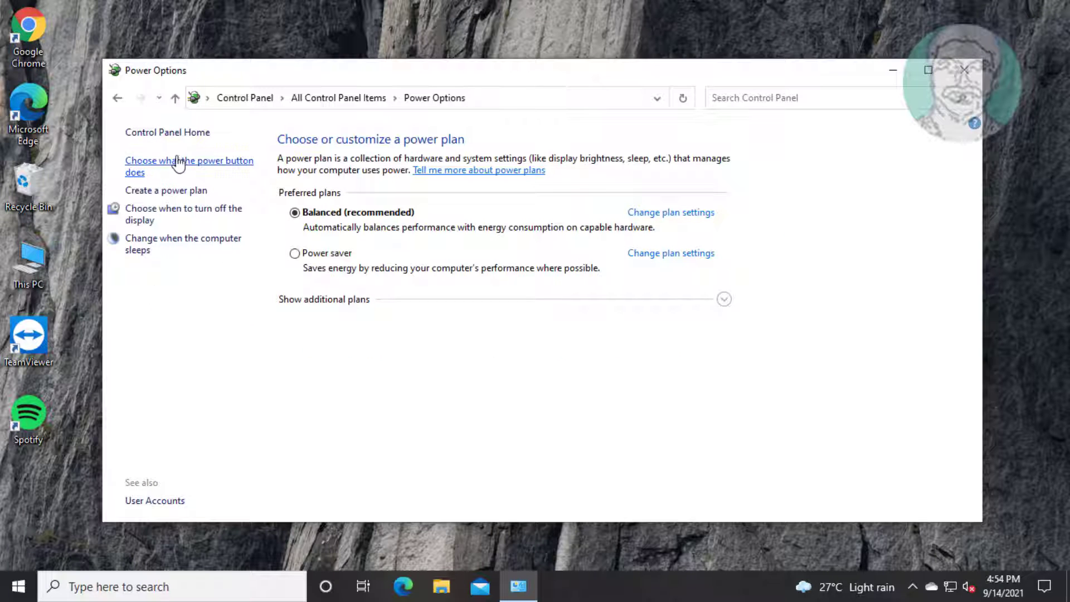
{"action": "left_click", "coordinate": [180, 163]}
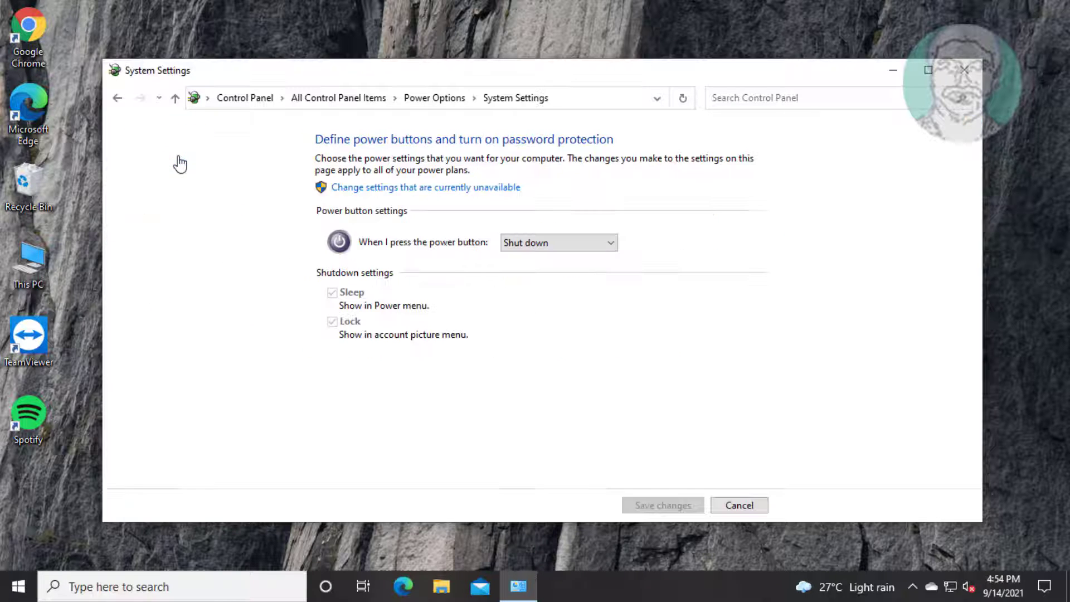
{"action": "left_click", "coordinate": [426, 189]}
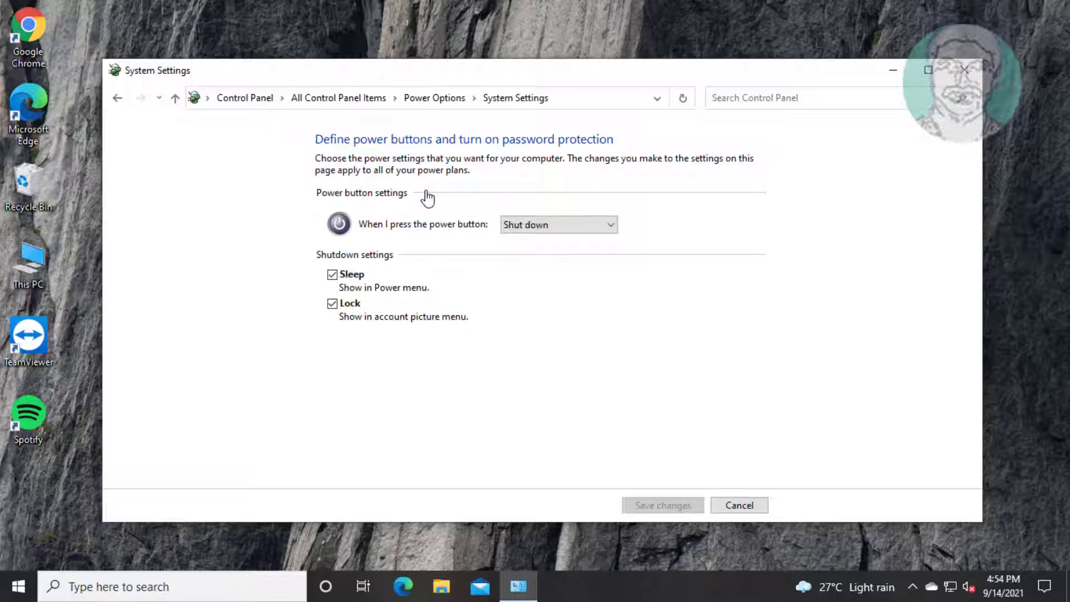
{"action": "left_click", "coordinate": [333, 275]}
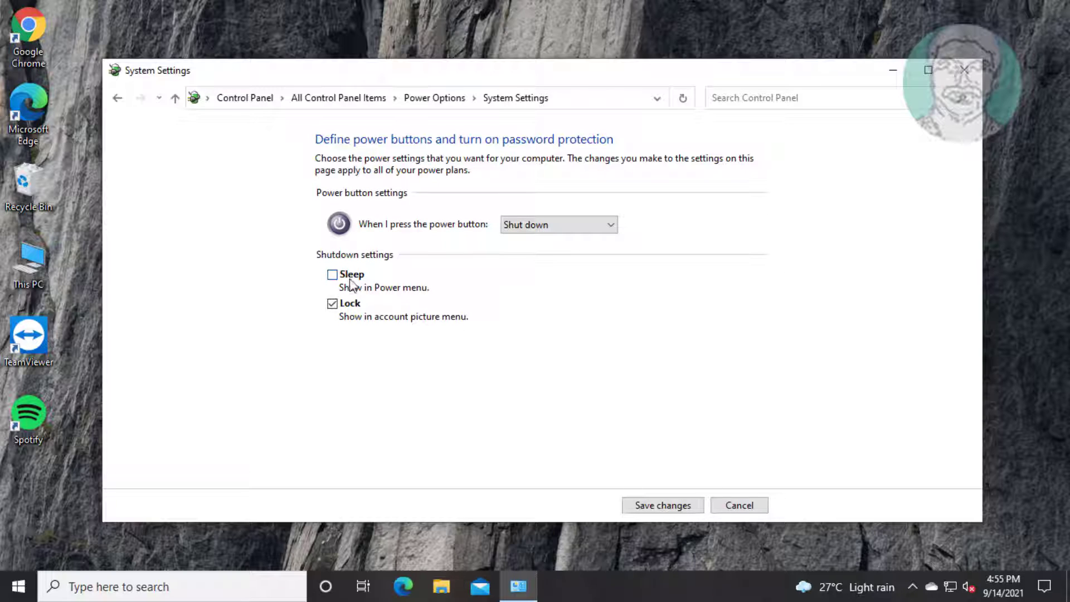
{"action": "left_click", "coordinate": [333, 274]}
{"action": "left_click", "coordinate": [672, 505]}
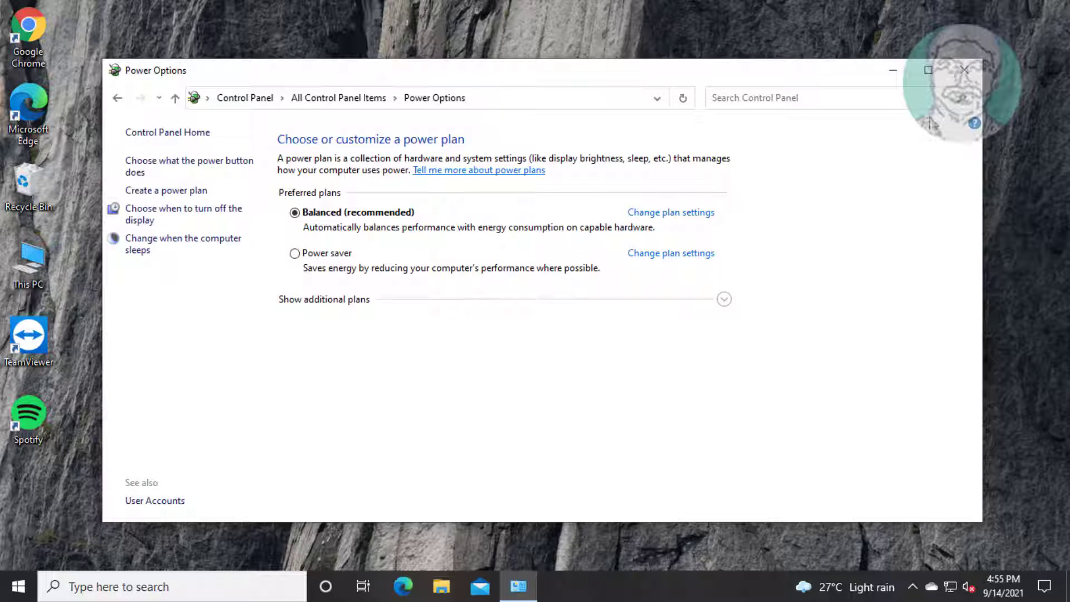
Step: Close Power Options and confirm Sleep now appears in the Start menu's power choices
{"action": "left_click", "coordinate": [965, 69]}
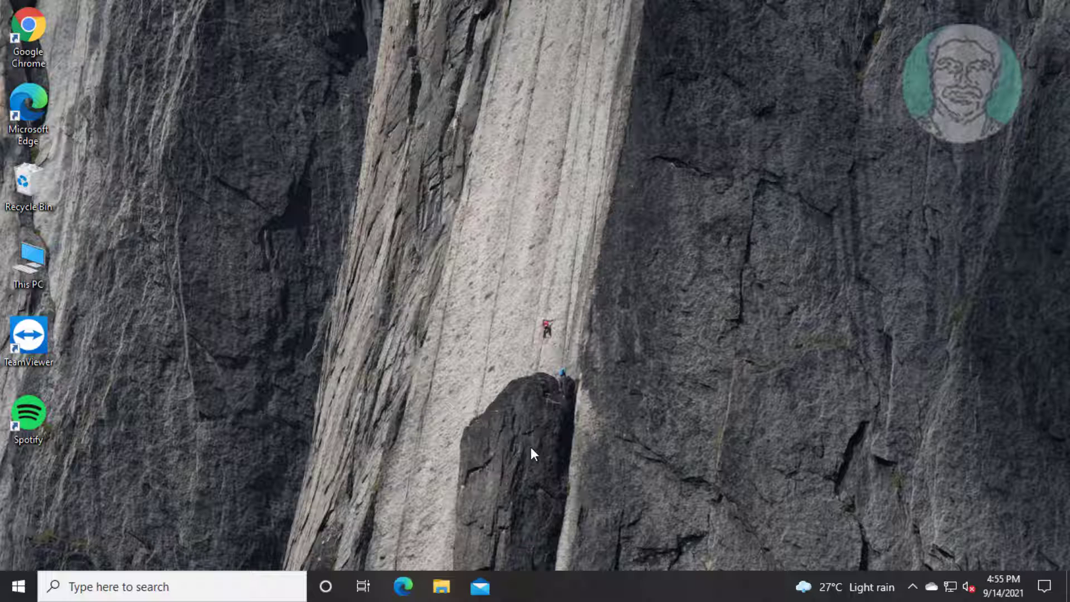
{"action": "left_click", "coordinate": [18, 586]}
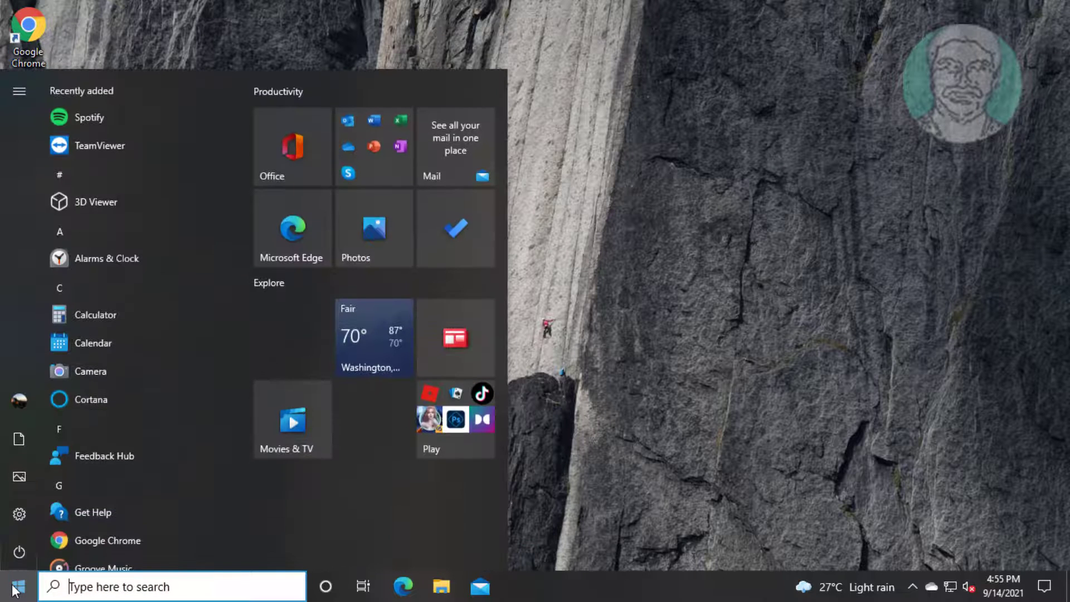
{"action": "left_click", "coordinate": [18, 560]}
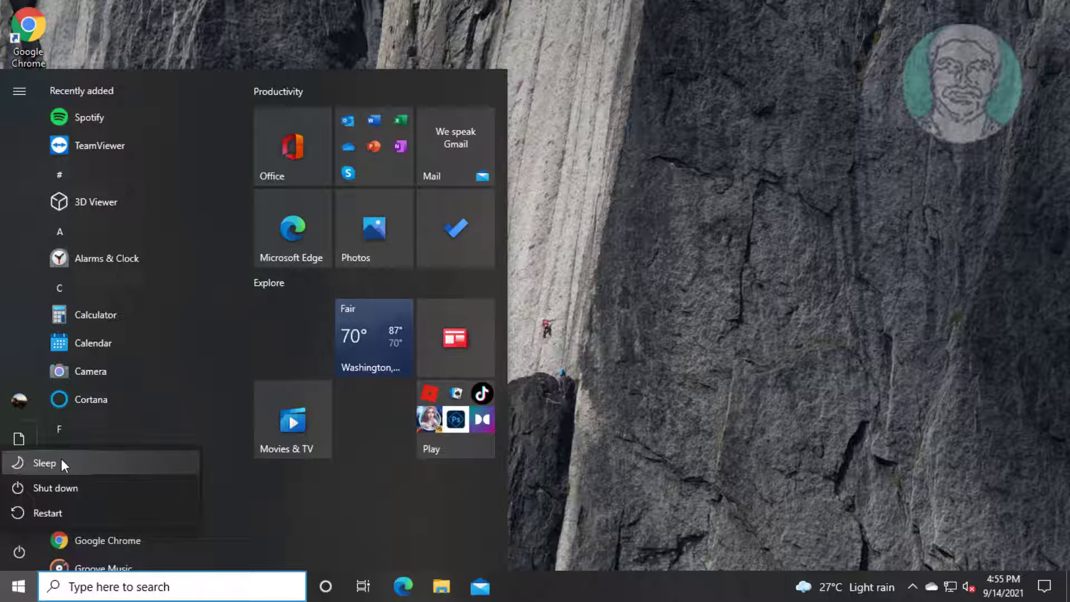
{"action": "left_click", "coordinate": [623, 460]}
{"action": "left_click", "coordinate": [623, 459]}
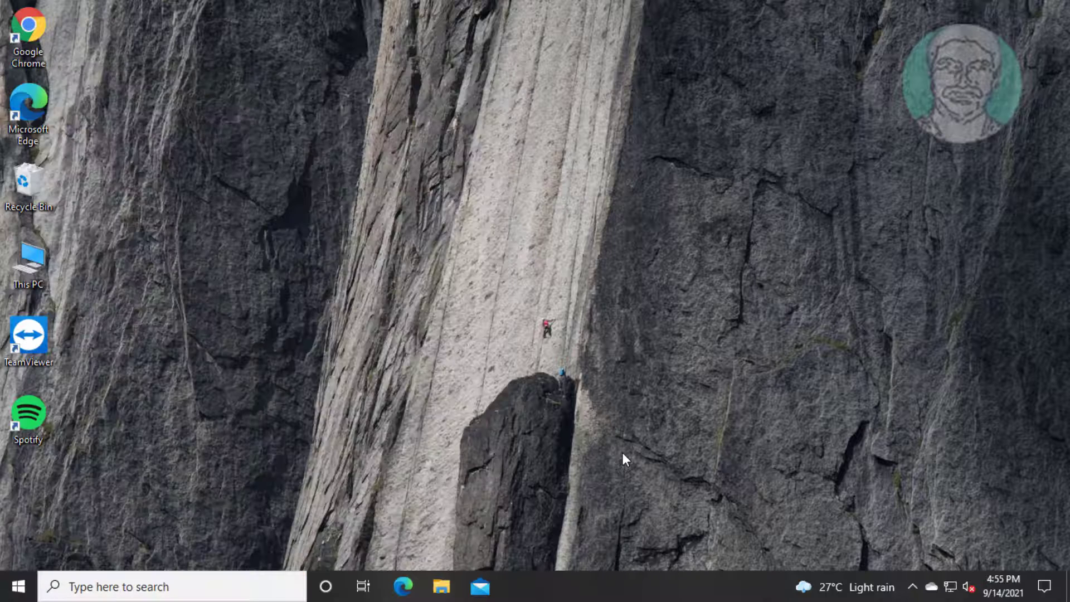
{"action": "left_click", "coordinate": [82, 586]}
Step: Search 'cmd' and run Command Prompt as administrator
{"action": "type", "text": "c"}
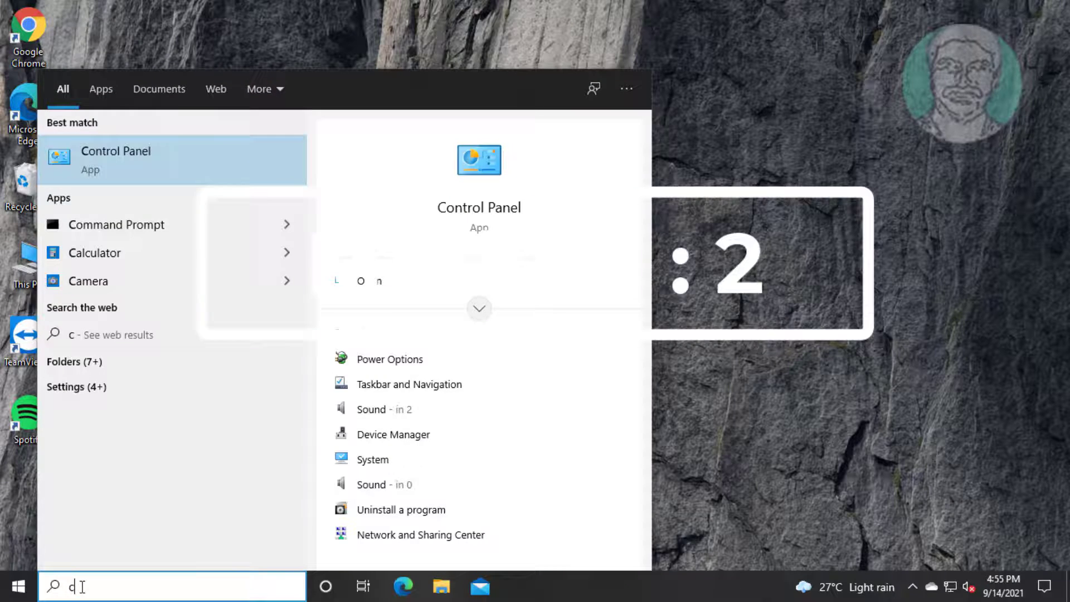
{"action": "type", "text": "md"}
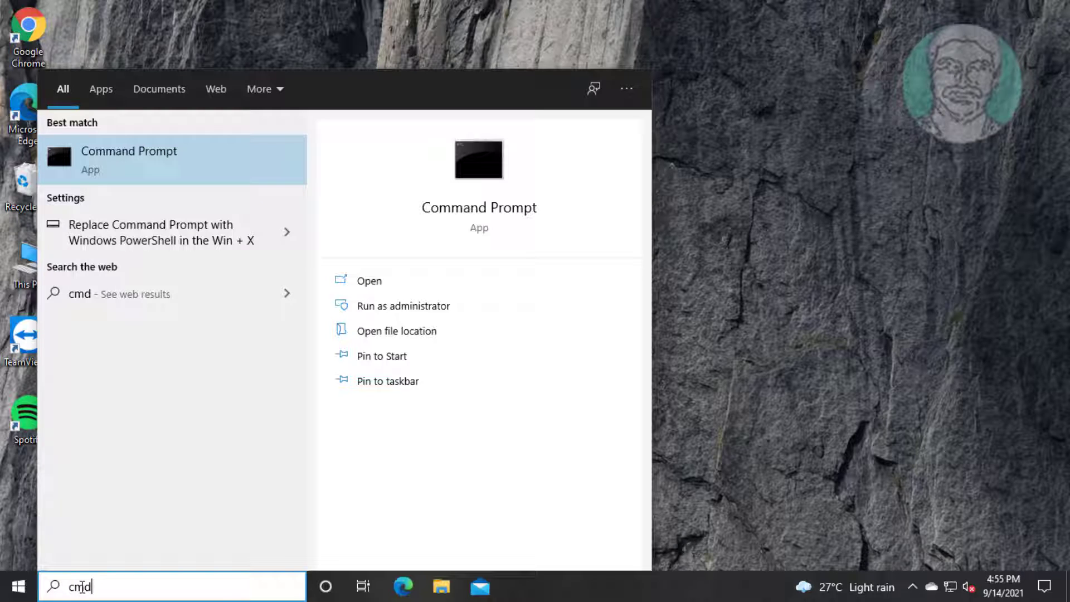
{"action": "right_click", "coordinate": [125, 154]}
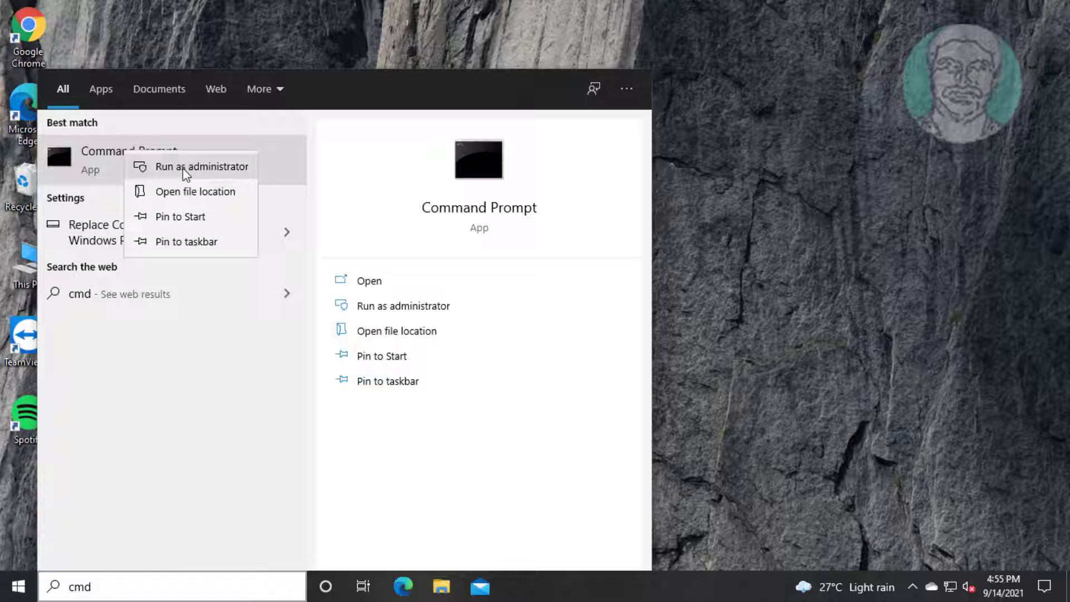
{"action": "left_click", "coordinate": [186, 167]}
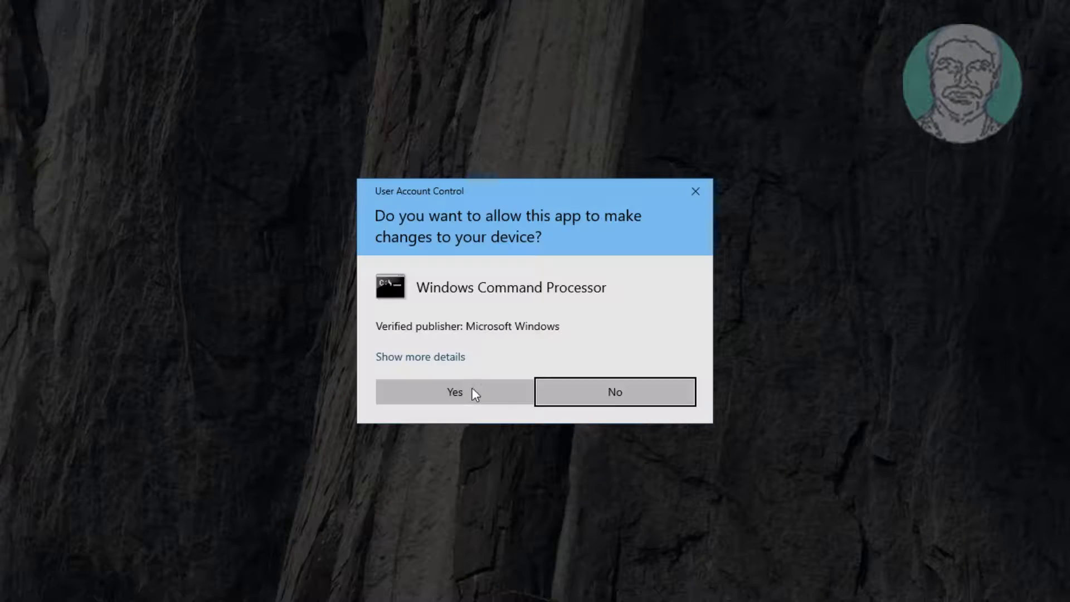
Step: Approve the admin prompt and begin entering powercfg -restoredefaultschemes
{"action": "left_click", "coordinate": [471, 387]}
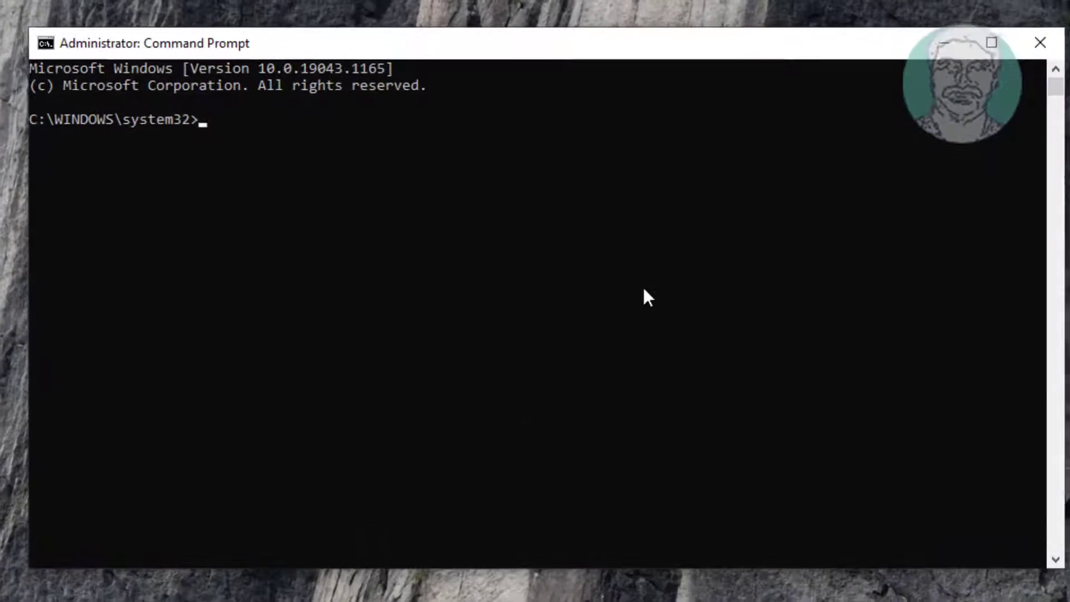
{"action": "type", "text": "powercfg"}
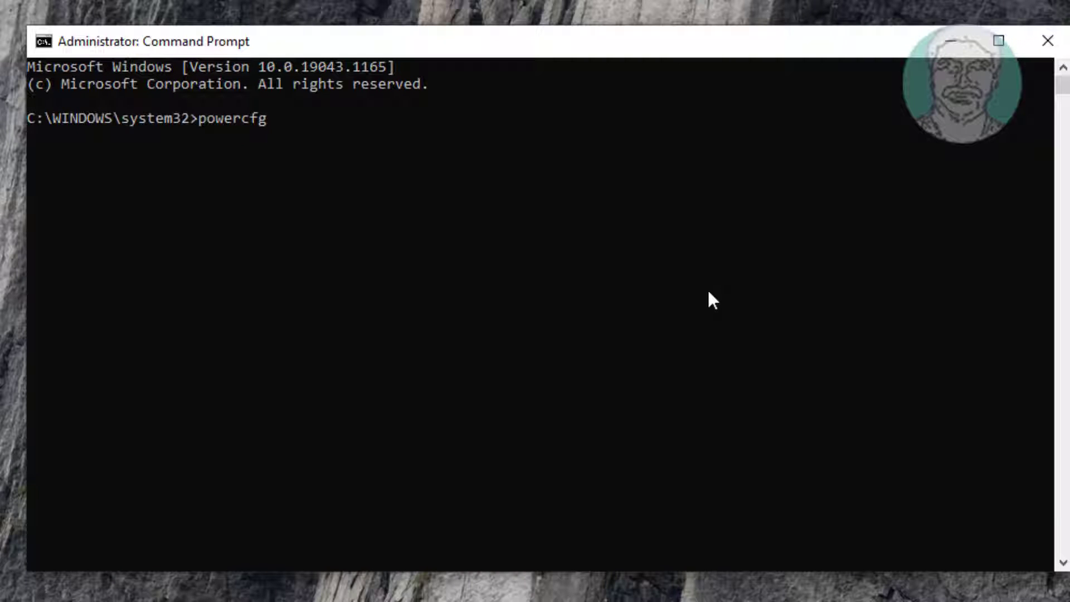
{"action": "type", "text": " -restoredefaultschemes"}
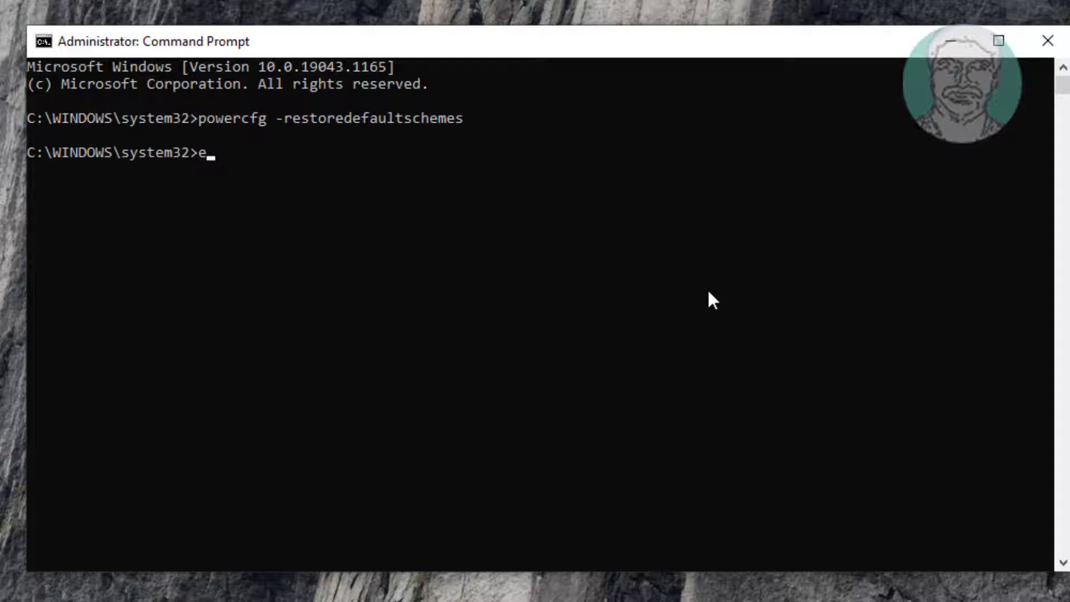
Step: Exit Command Prompt and restart the computer from the Start power menu
{"action": "type", "text": "it"}
{"action": "key", "text": "Return"}
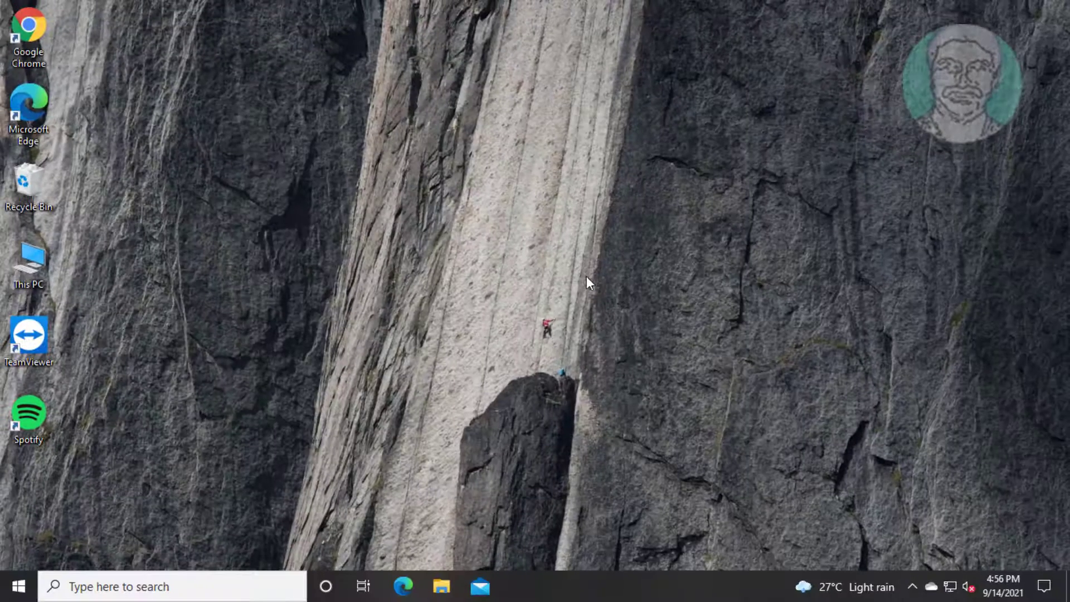
{"action": "left_click", "coordinate": [19, 586]}
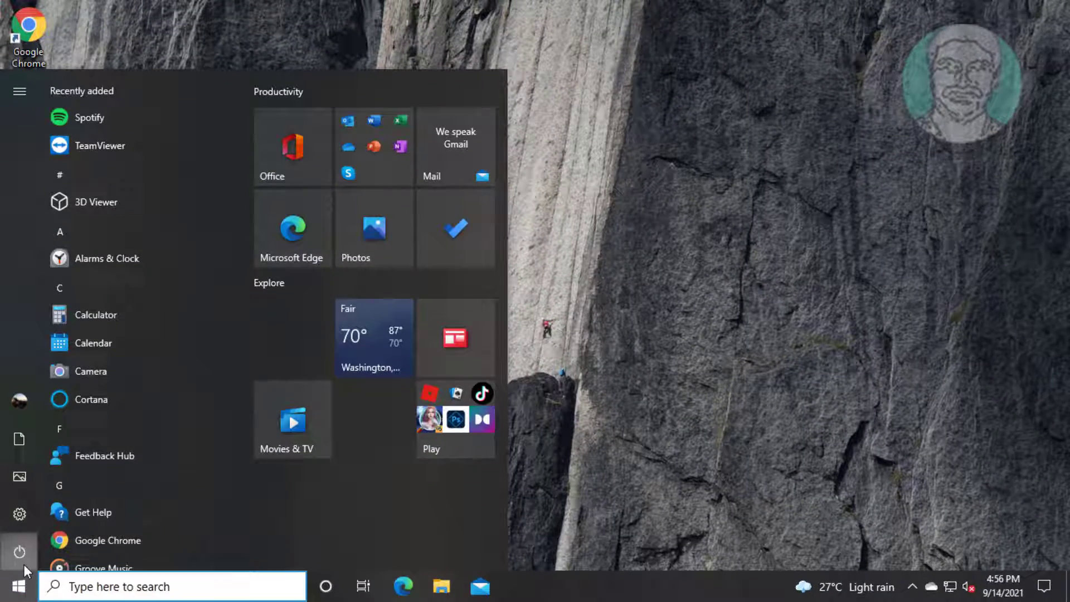
{"action": "left_click", "coordinate": [23, 554]}
{"action": "left_click", "coordinate": [64, 512]}
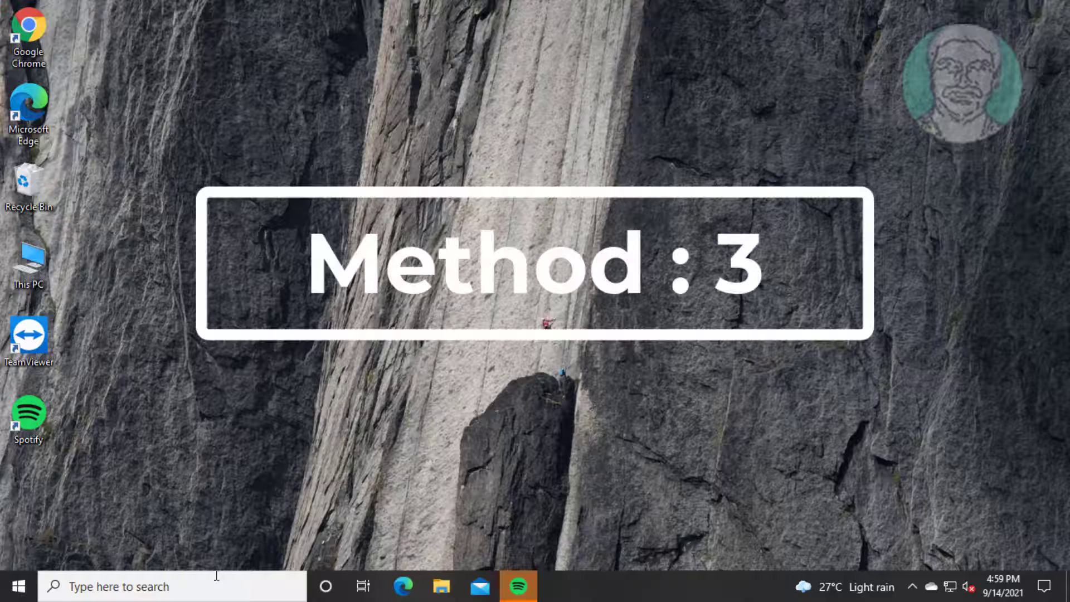
Step: Search Windows for 'cmd' to find Command Prompt again
{"action": "left_click", "coordinate": [196, 583]}
{"action": "type", "text": "cm"}
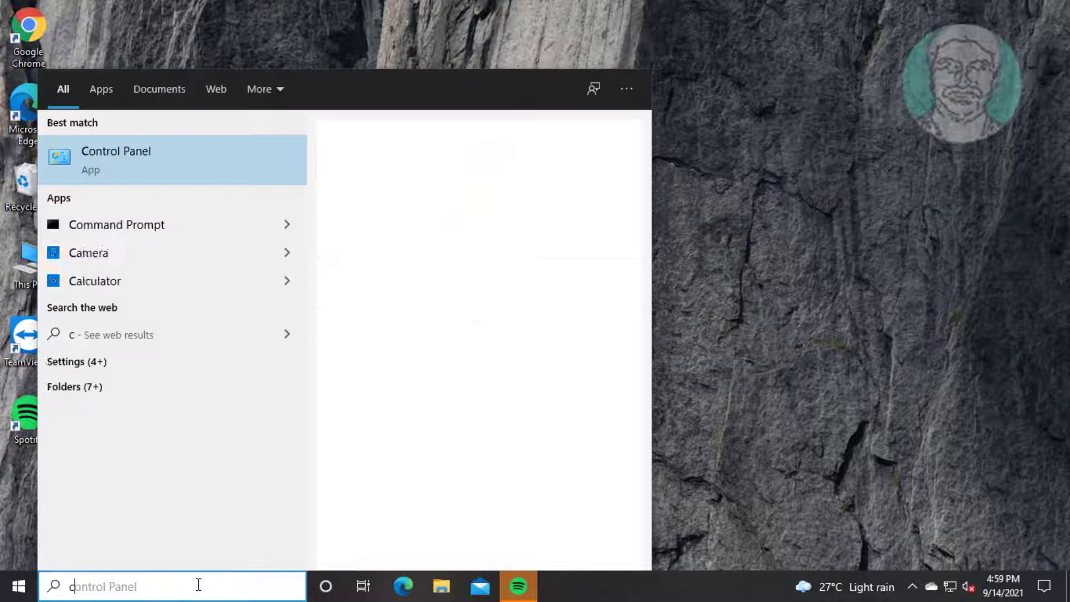
{"action": "type", "text": "d"}
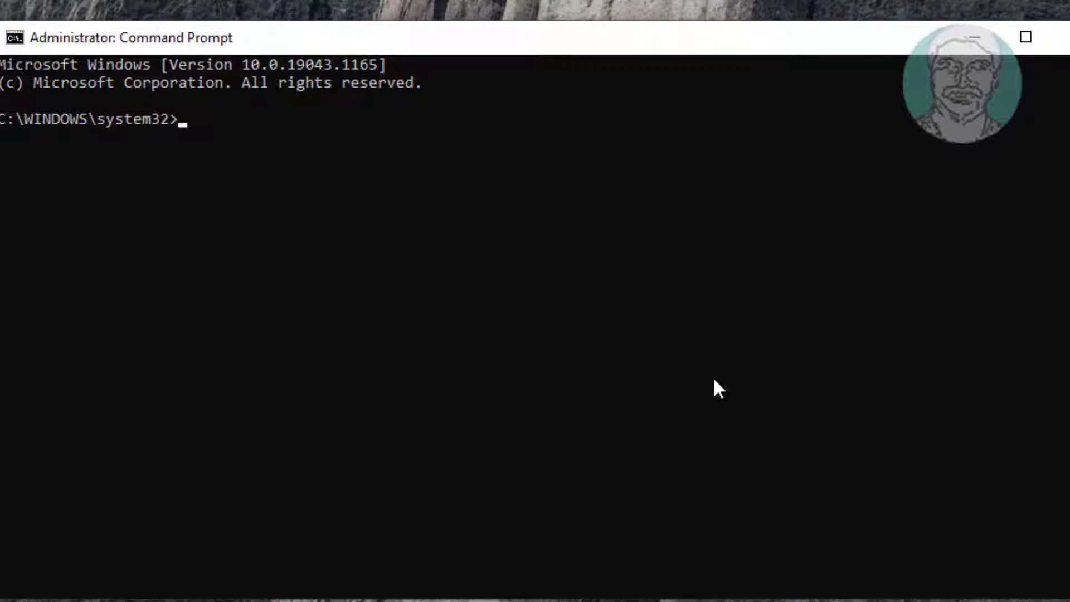
Step: Enter msdt.exe /id powerdiagnostic in the admin Command Prompt
{"action": "type", "text": "msdt.exe /id"}
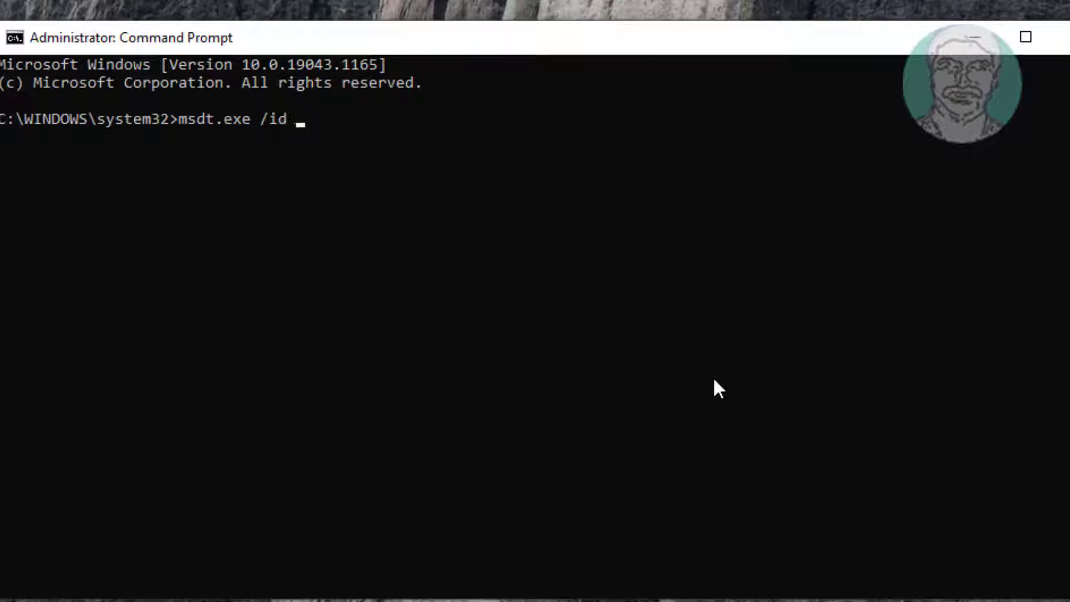
{"action": "type", "text": " powerdia"}
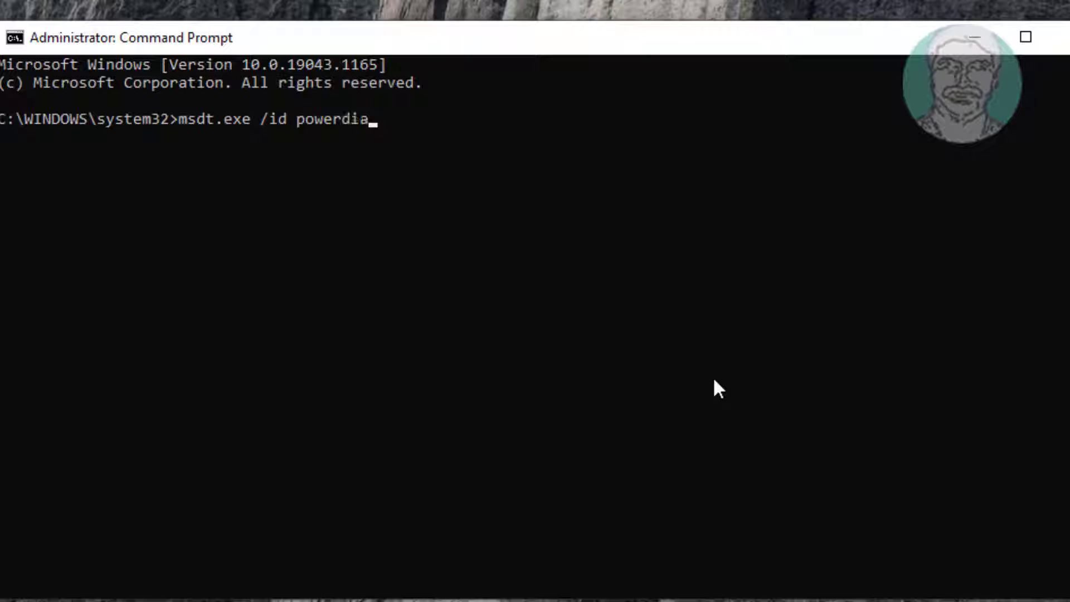
{"action": "type", "text": "gnost"}
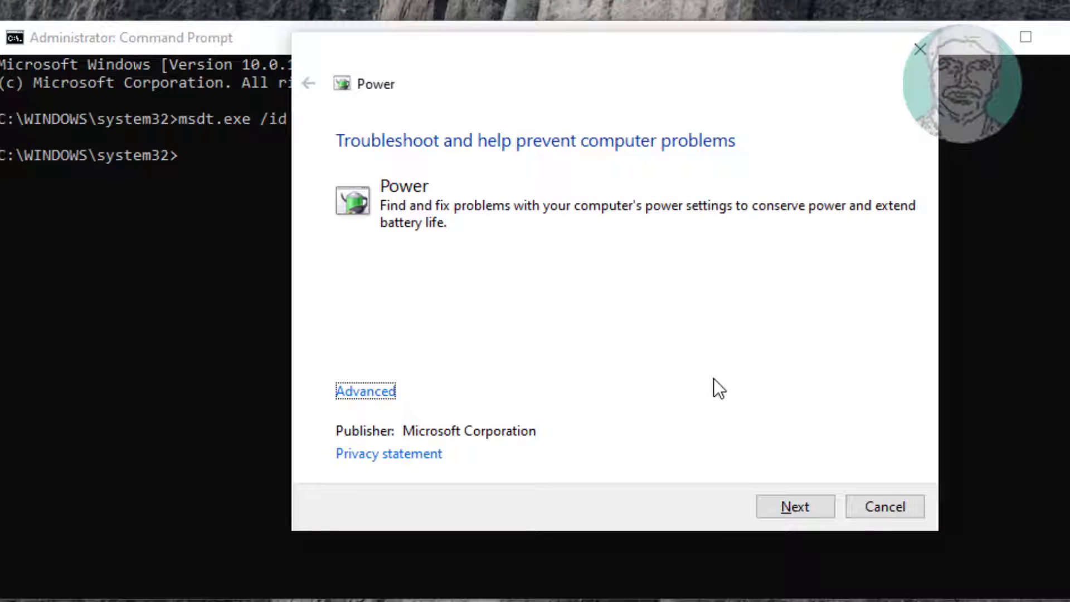
Step: Run the Power troubleshooter scan and close it once it reports no changes needed
{"action": "left_click", "coordinate": [785, 504]}
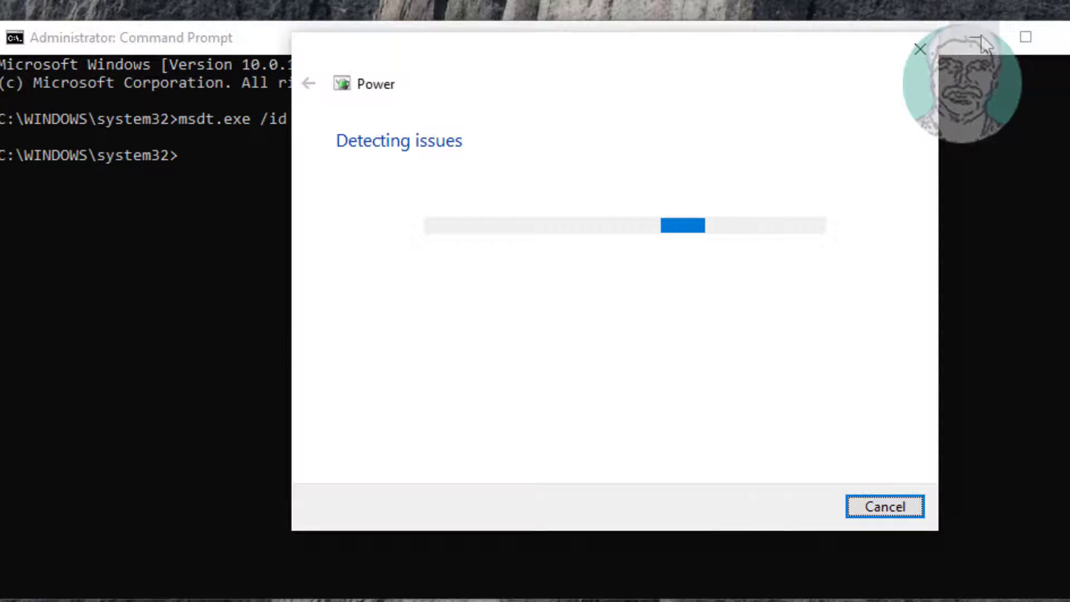
{"action": "left_click", "coordinate": [1056, 37]}
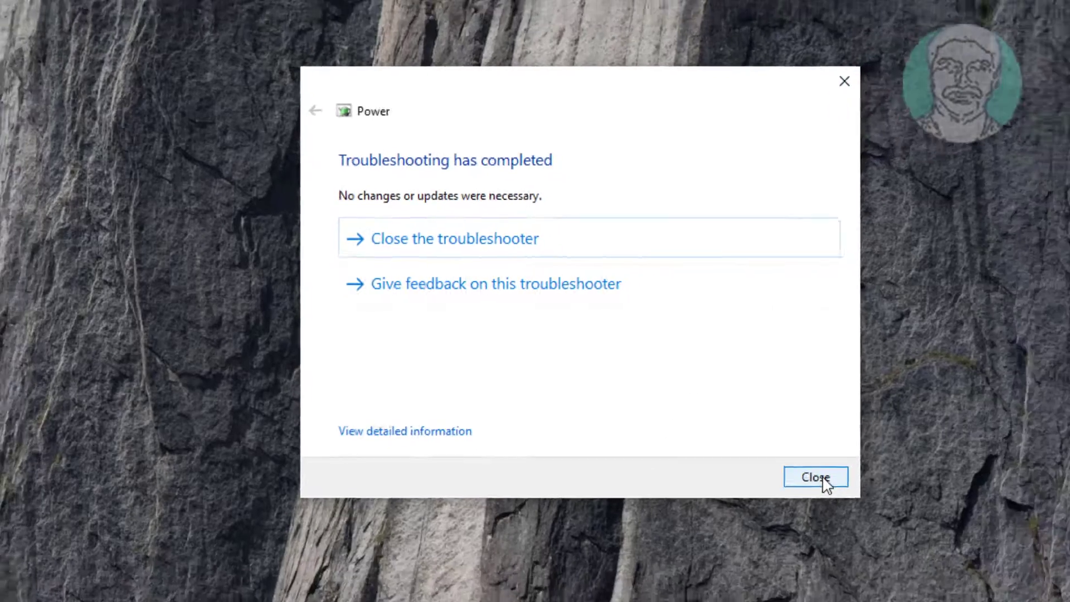
{"action": "left_click", "coordinate": [887, 507]}
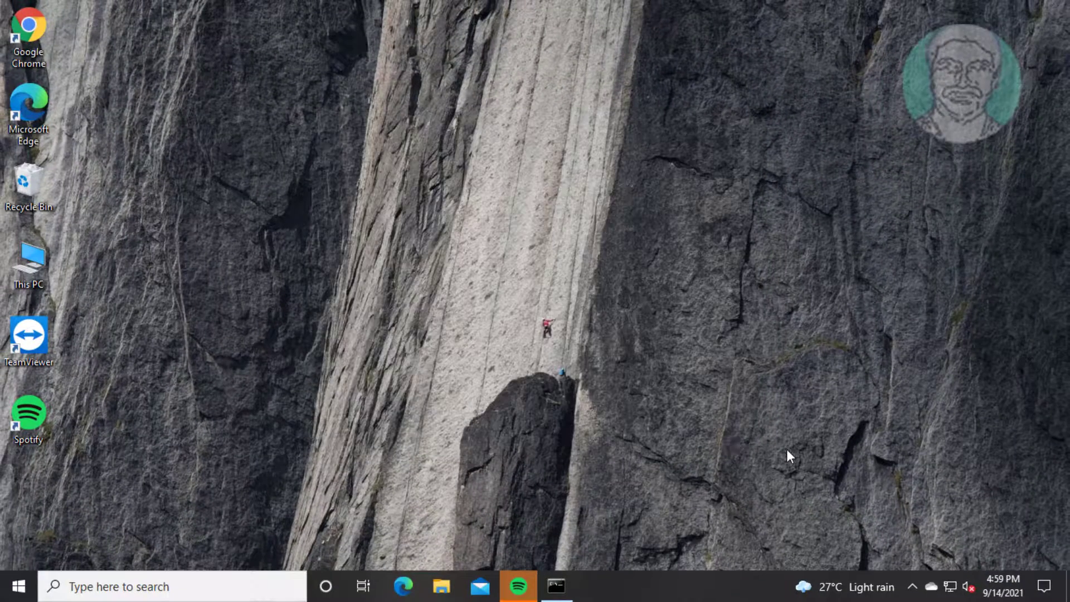
Step: Restart the computer from the Start menu's power options
{"action": "left_click", "coordinate": [16, 588]}
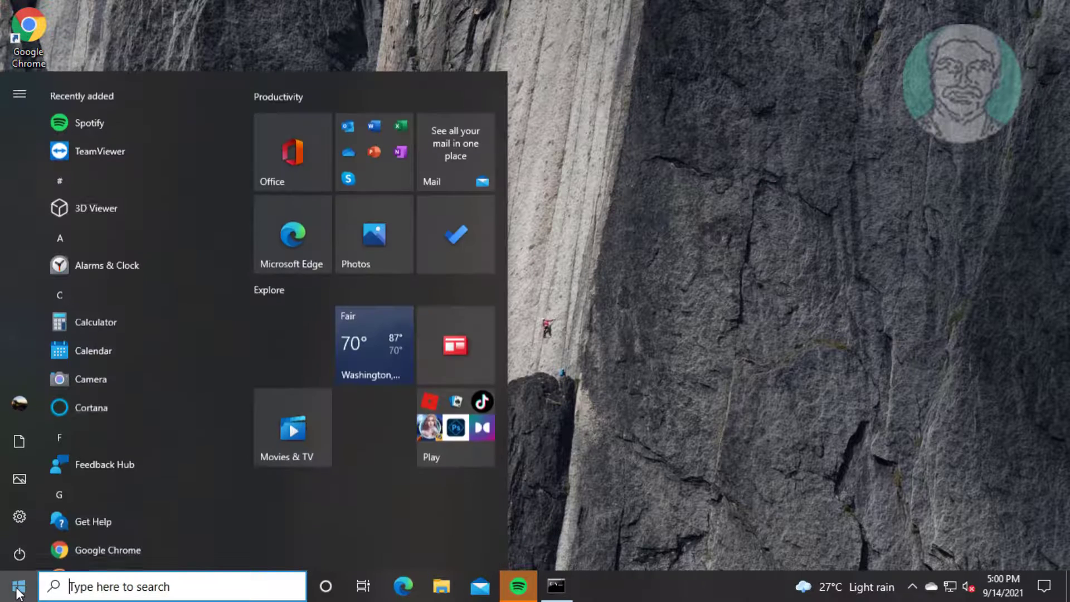
{"action": "left_click", "coordinate": [25, 550]}
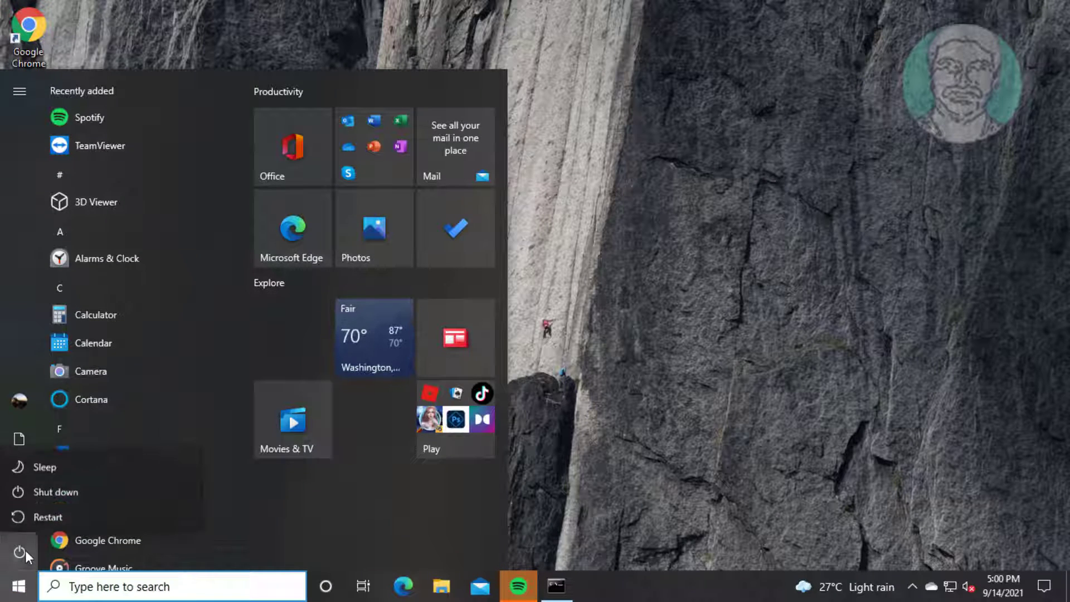
{"action": "left_click", "coordinate": [50, 509]}
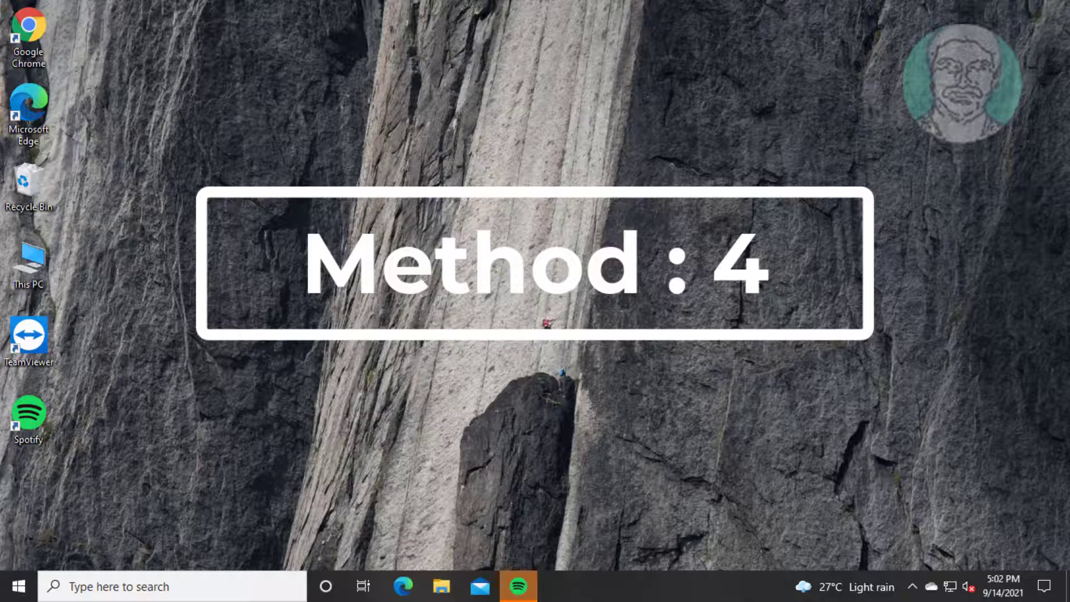
Step: Search for 'device manager' and open the Device Manager best match
{"action": "left_click", "coordinate": [182, 588]}
{"action": "type", "text": "d"}
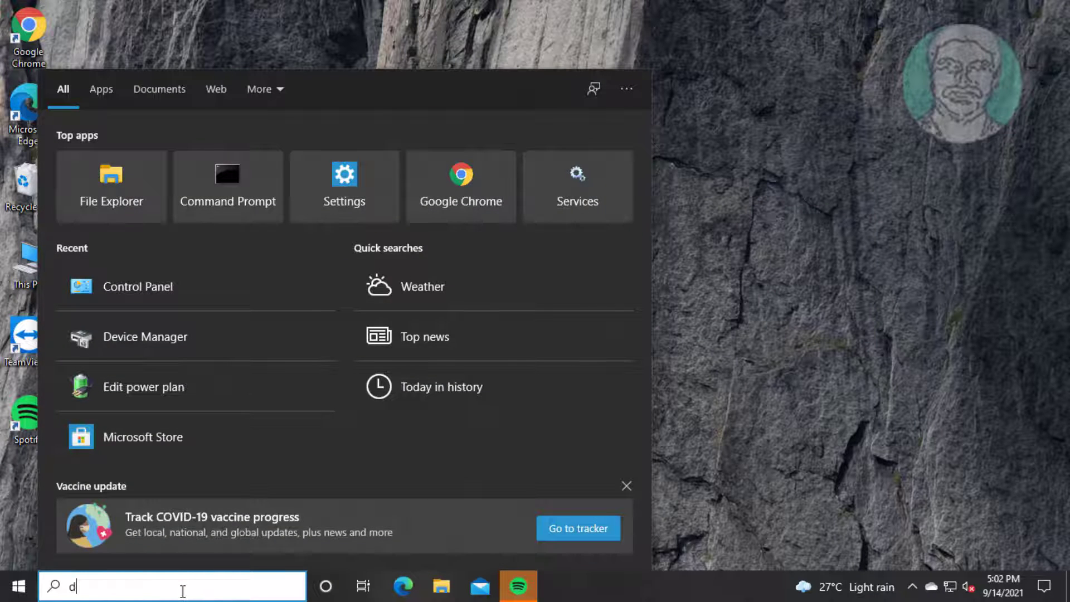
{"action": "type", "text": "evice m"}
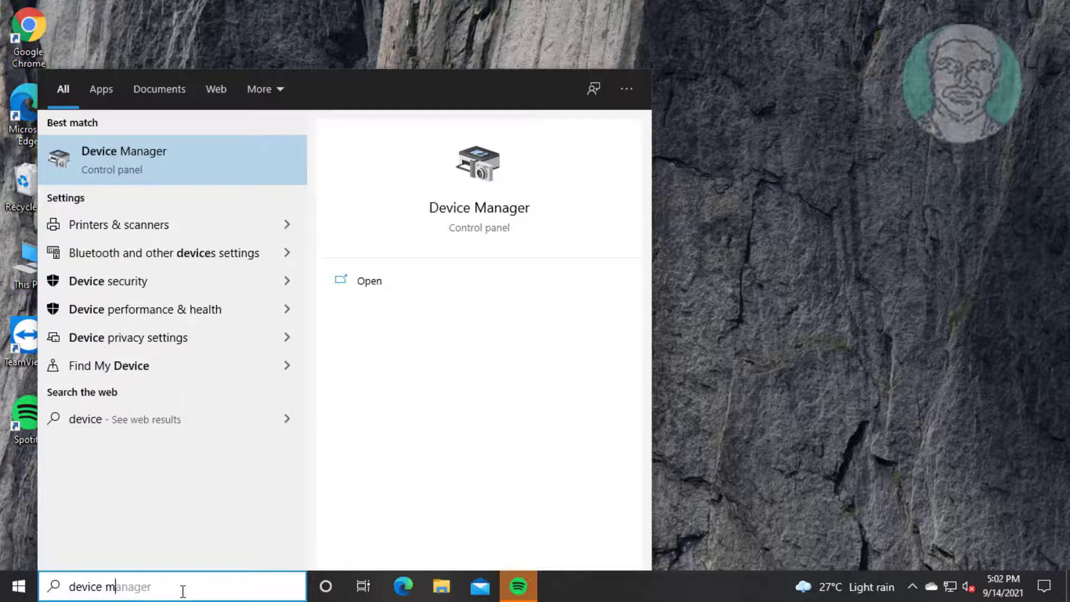
{"action": "type", "text": "anager"}
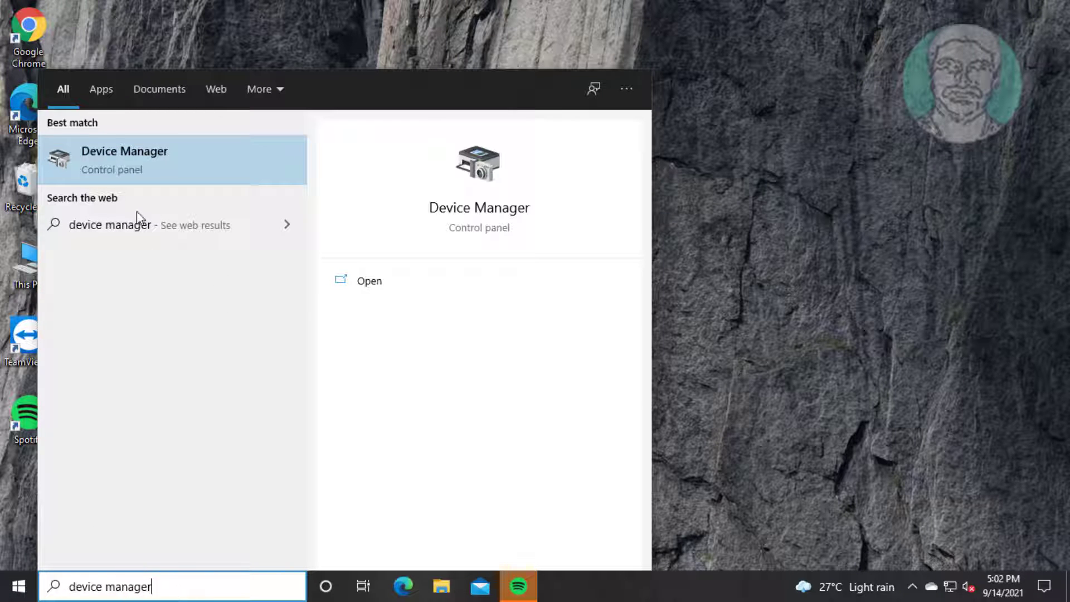
{"action": "left_click", "coordinate": [135, 161]}
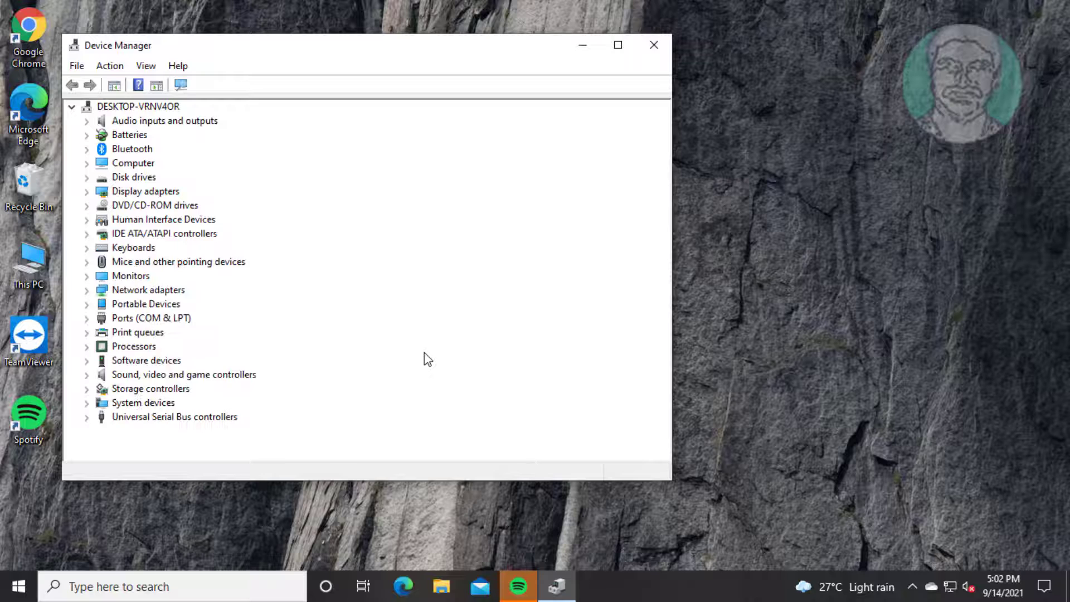
Step: Search automatically and via Windows Update for a newer VMware SVGA 3D display driver
{"action": "left_click", "coordinate": [146, 192]}
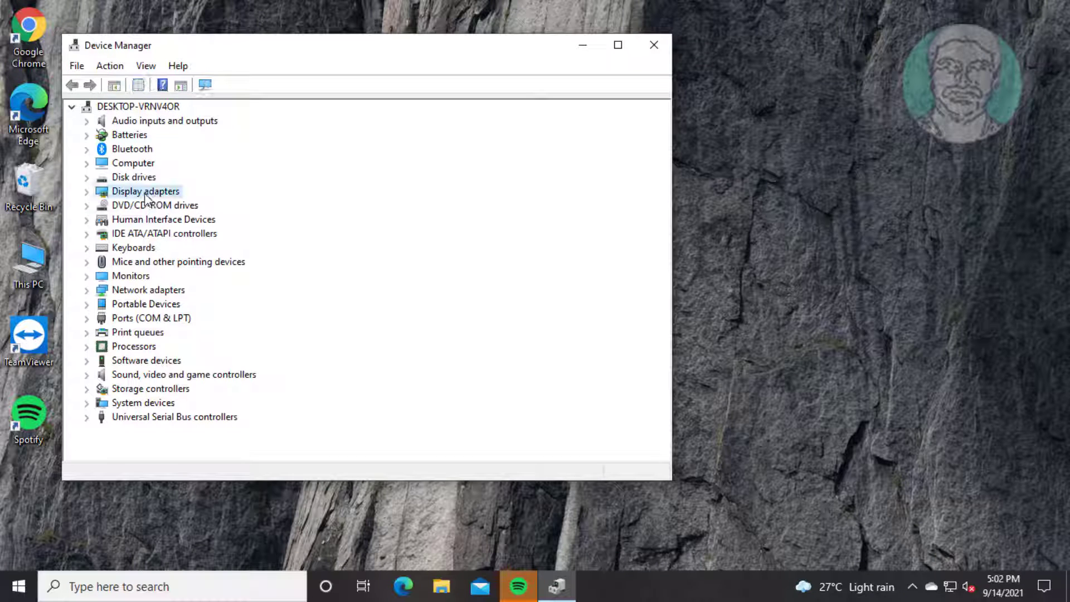
{"action": "left_click", "coordinate": [87, 191]}
{"action": "left_click", "coordinate": [173, 206]}
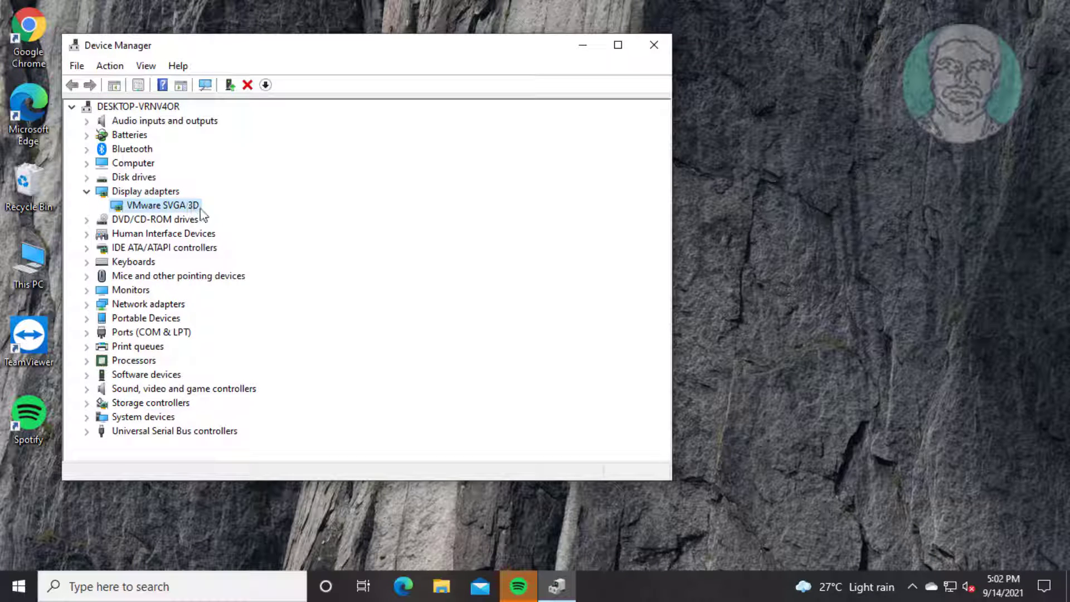
{"action": "right_click", "coordinate": [192, 206]}
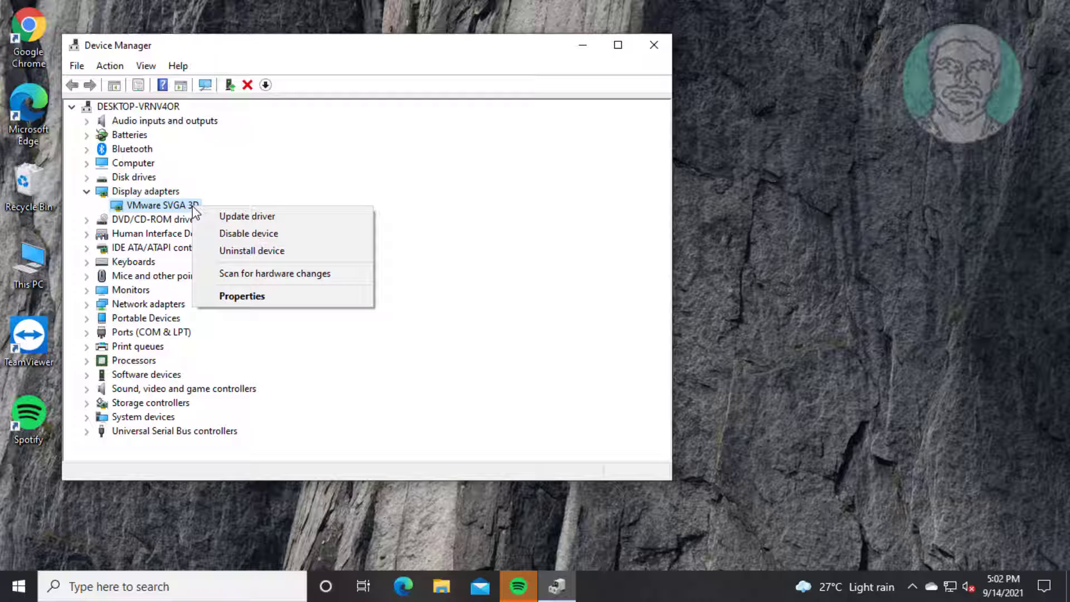
{"action": "left_click", "coordinate": [264, 215]}
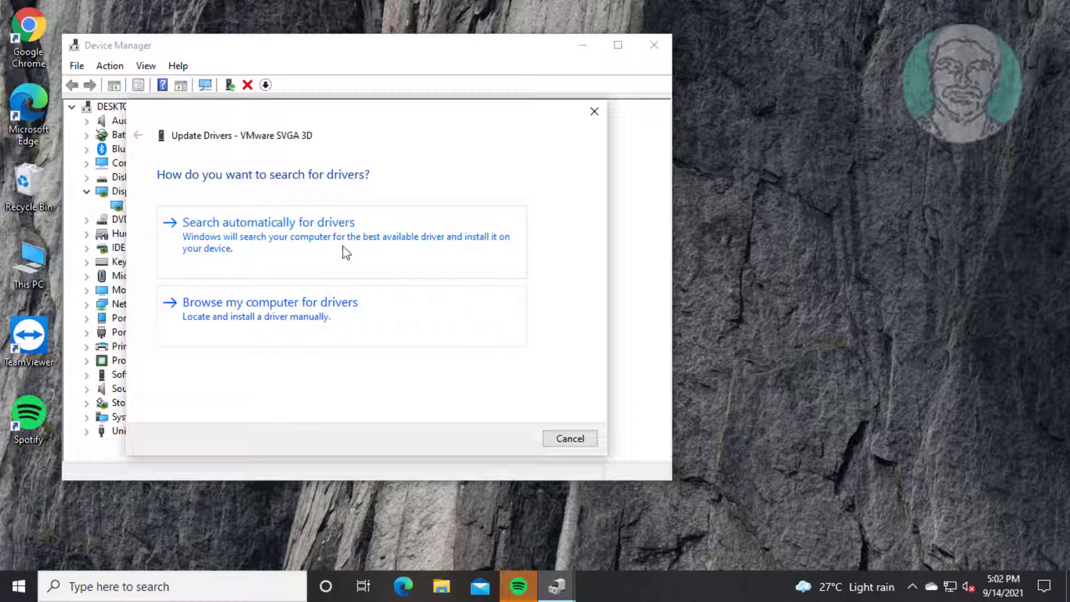
{"action": "left_click", "coordinate": [342, 246]}
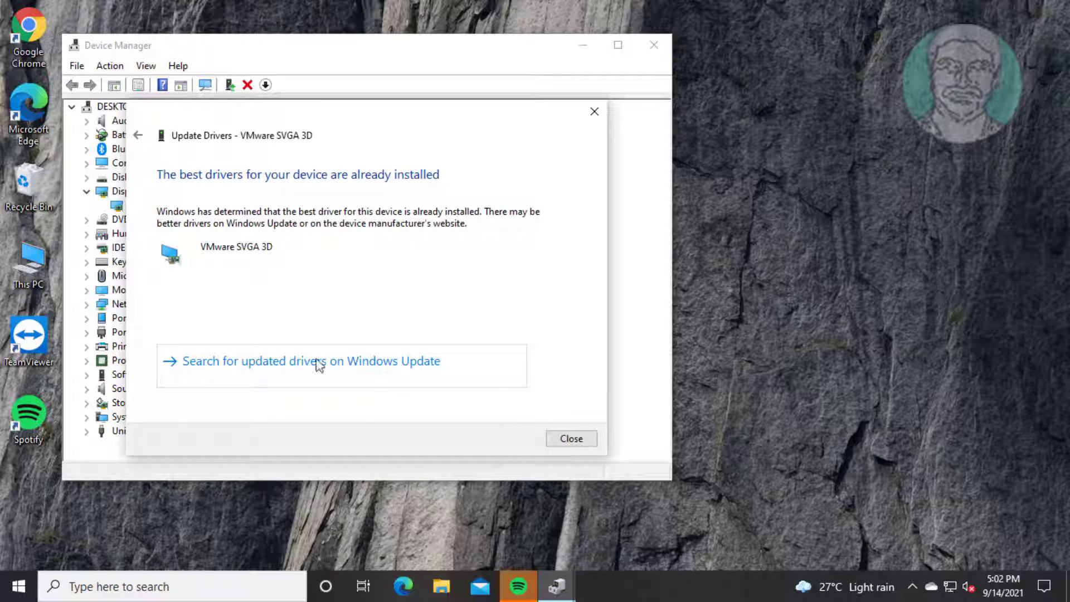
{"action": "left_click", "coordinate": [352, 363]}
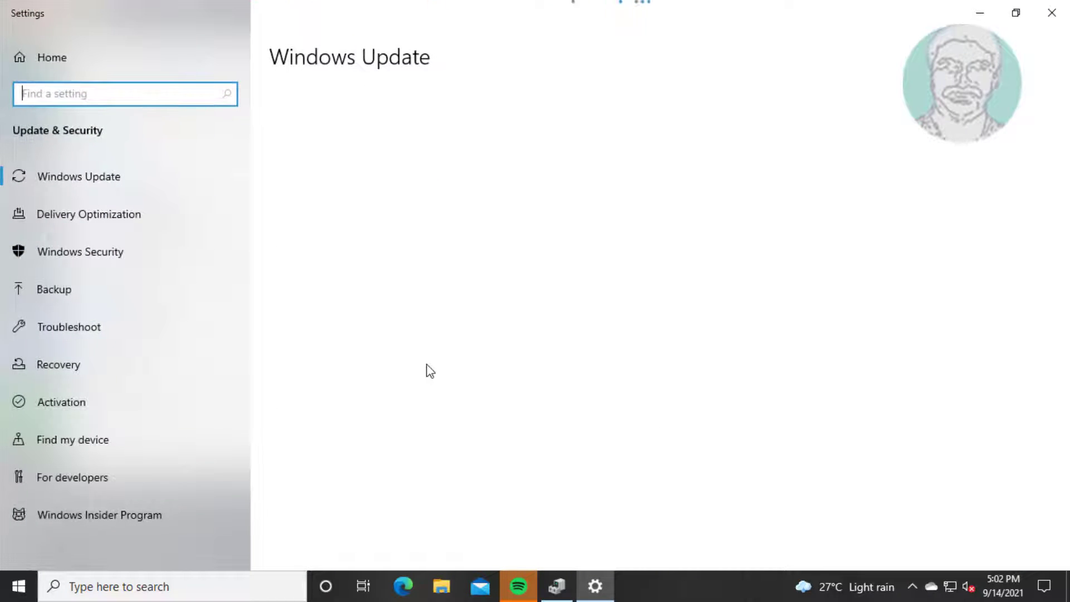
{"action": "left_click", "coordinate": [1052, 13]}
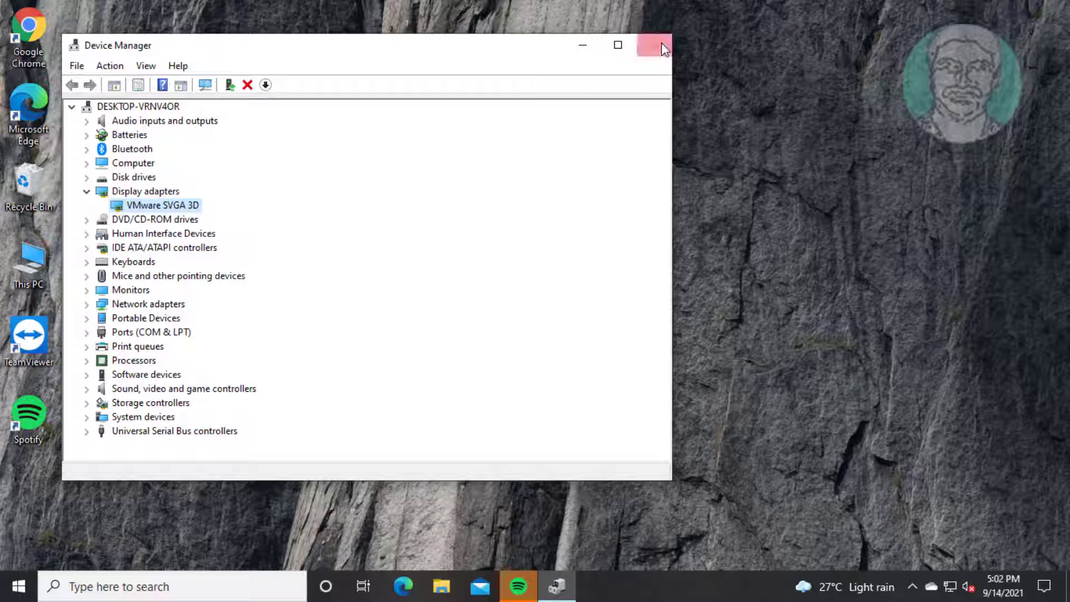
Step: Reinstall VMware SVGA 3D from the compatible drivers list, then close Device Manager
{"action": "right_click", "coordinate": [184, 209]}
{"action": "left_click", "coordinate": [218, 213]}
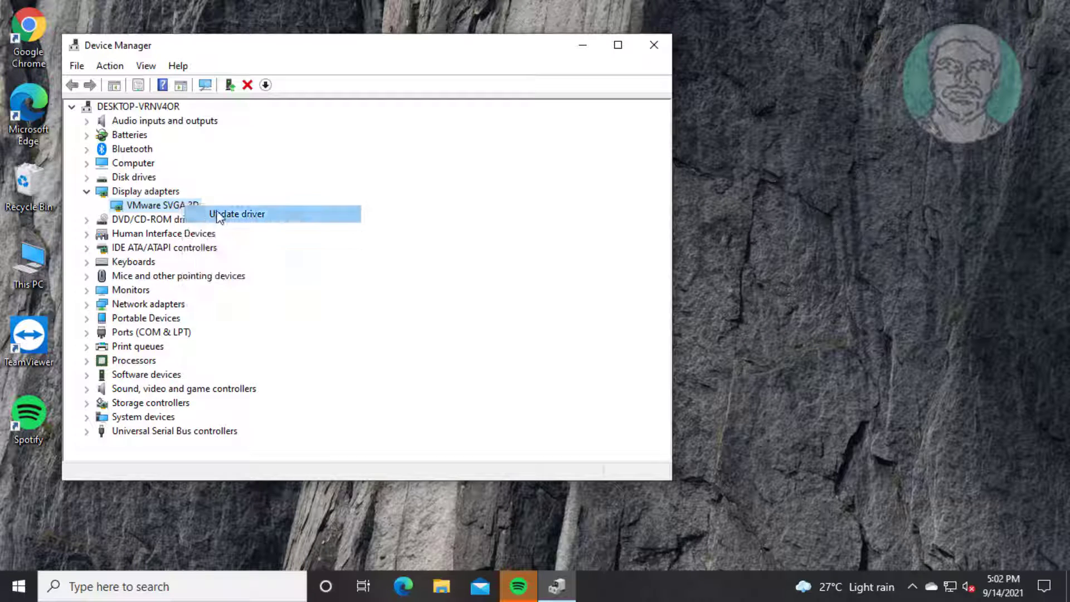
{"action": "left_click", "coordinate": [295, 319]}
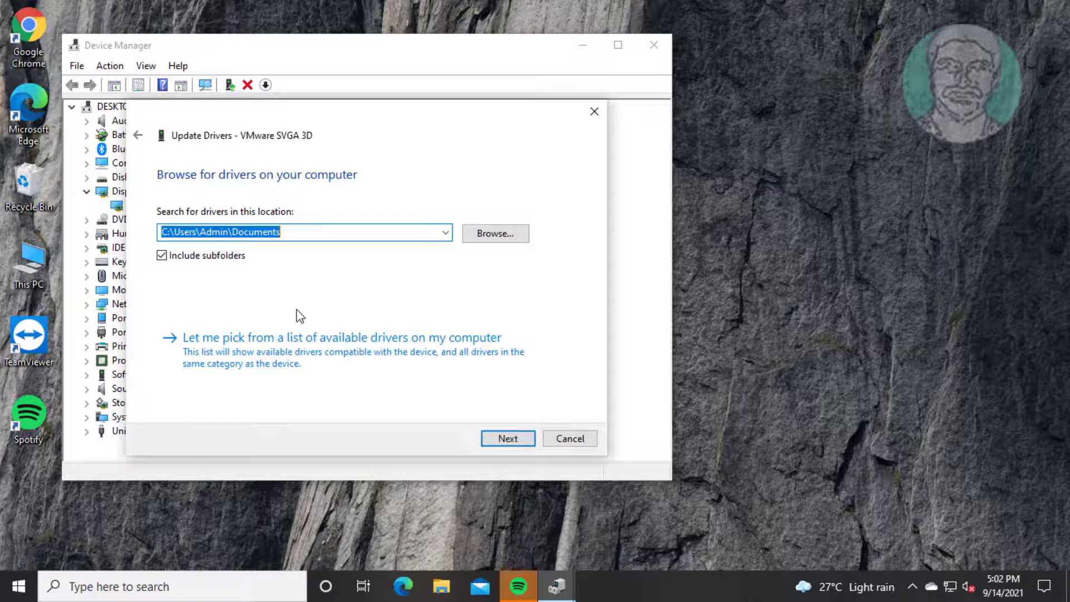
{"action": "left_click", "coordinate": [286, 355]}
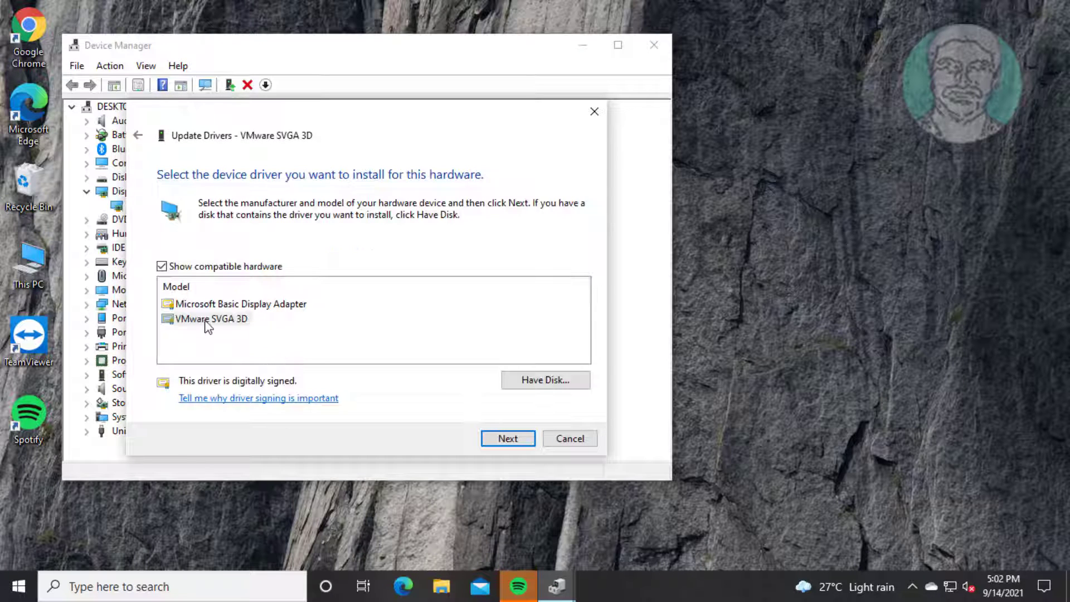
{"action": "left_click", "coordinate": [209, 322]}
{"action": "left_click", "coordinate": [508, 441]}
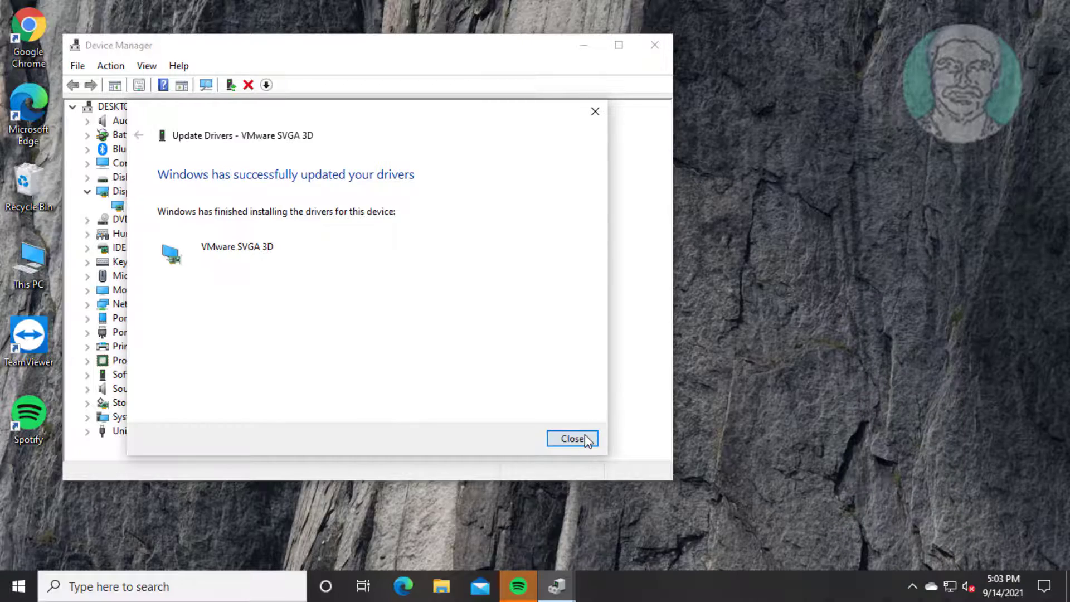
{"action": "left_click", "coordinate": [583, 439]}
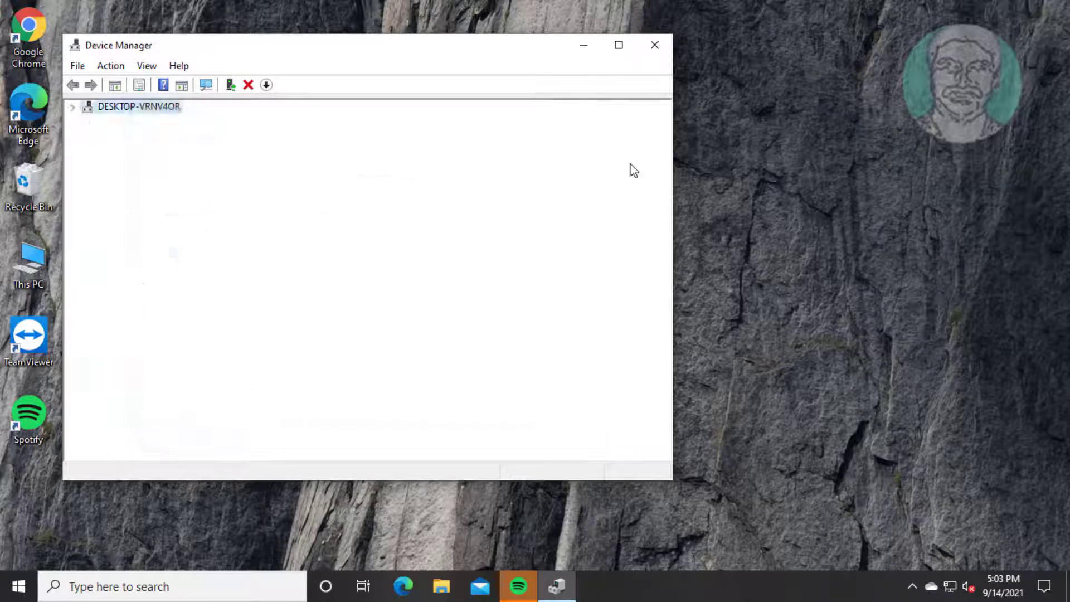
{"action": "left_click", "coordinate": [665, 51]}
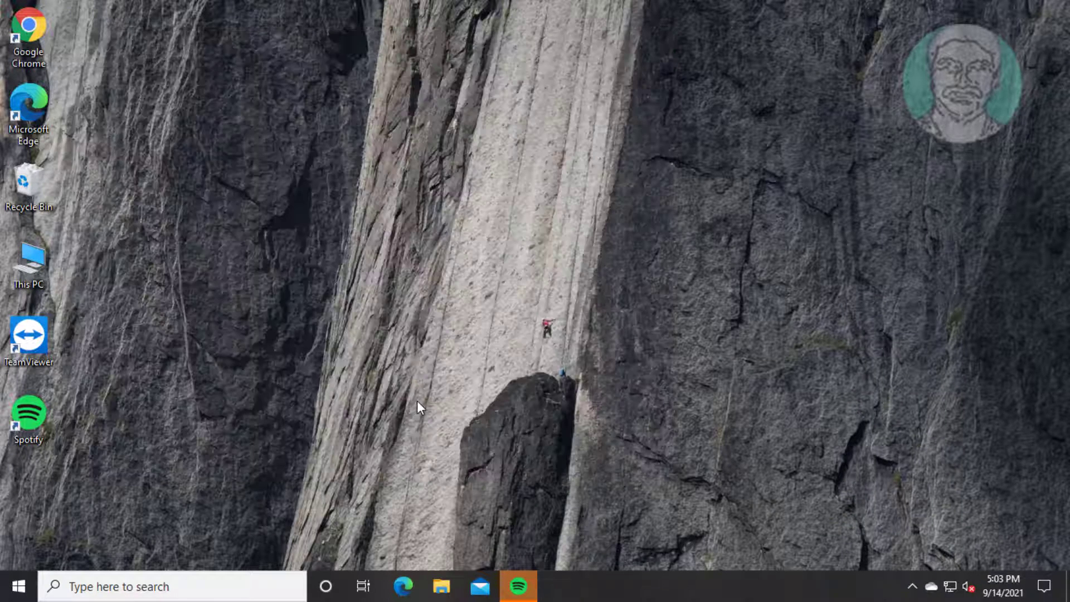
Step: Search for 'msconfig' from the taskbar and launch System Configuration
{"action": "left_click", "coordinate": [151, 592]}
{"action": "type", "text": "msco"}
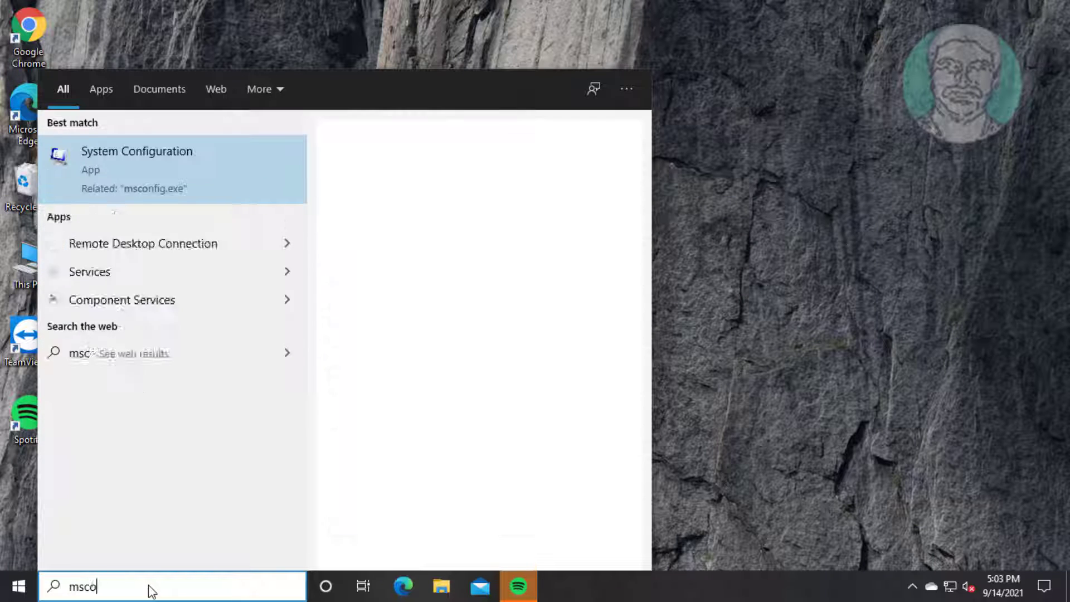
{"action": "type", "text": "nfig"}
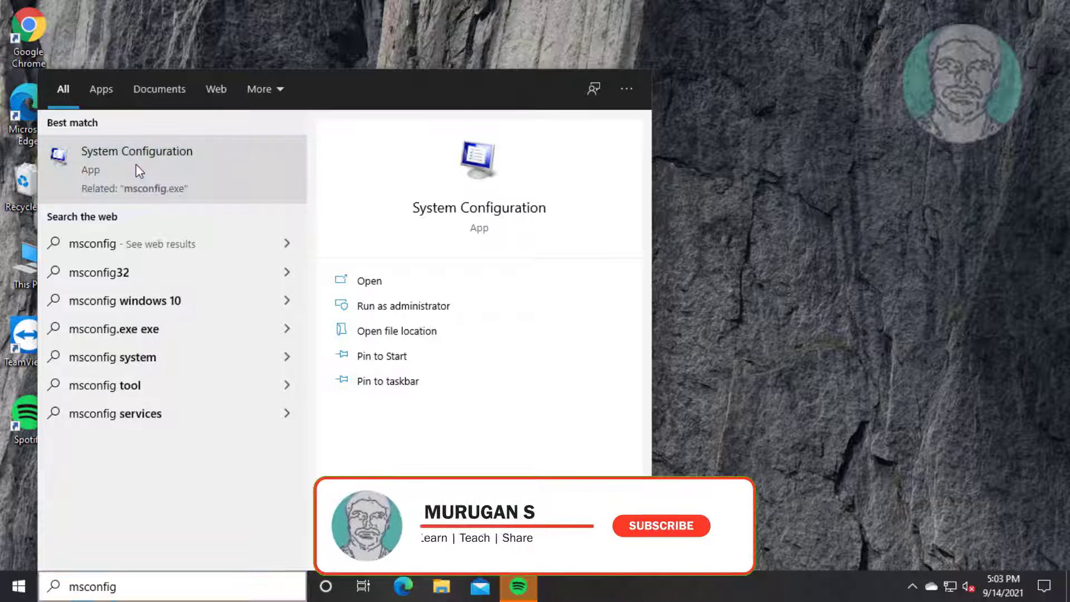
{"action": "left_click", "coordinate": [685, 327]}
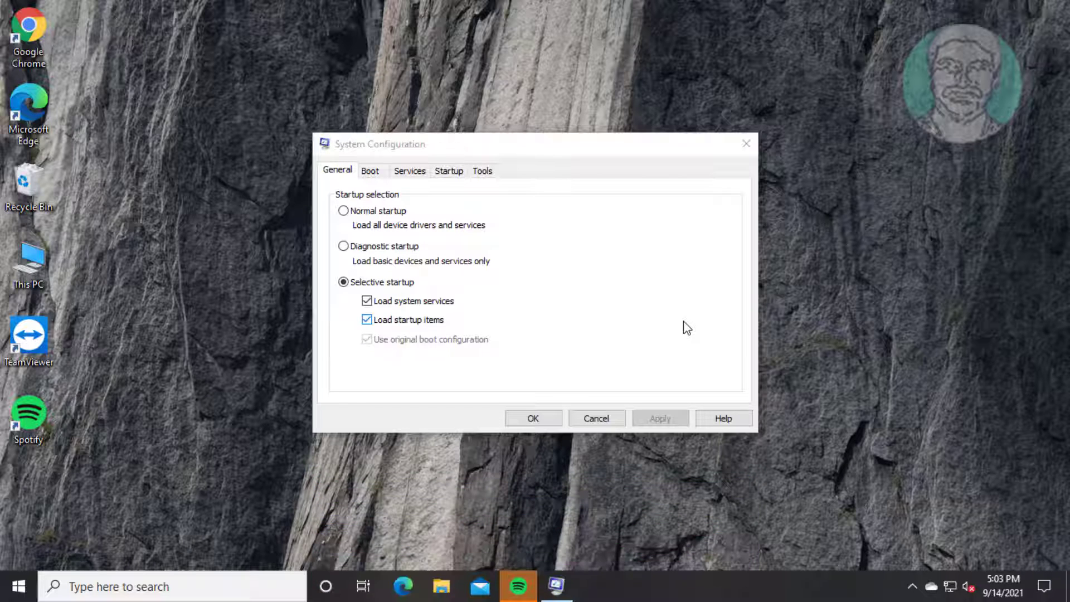
Step: Hide all Microsoft services, disable the seven remaining services, and apply the change
{"action": "left_click", "coordinate": [419, 173]}
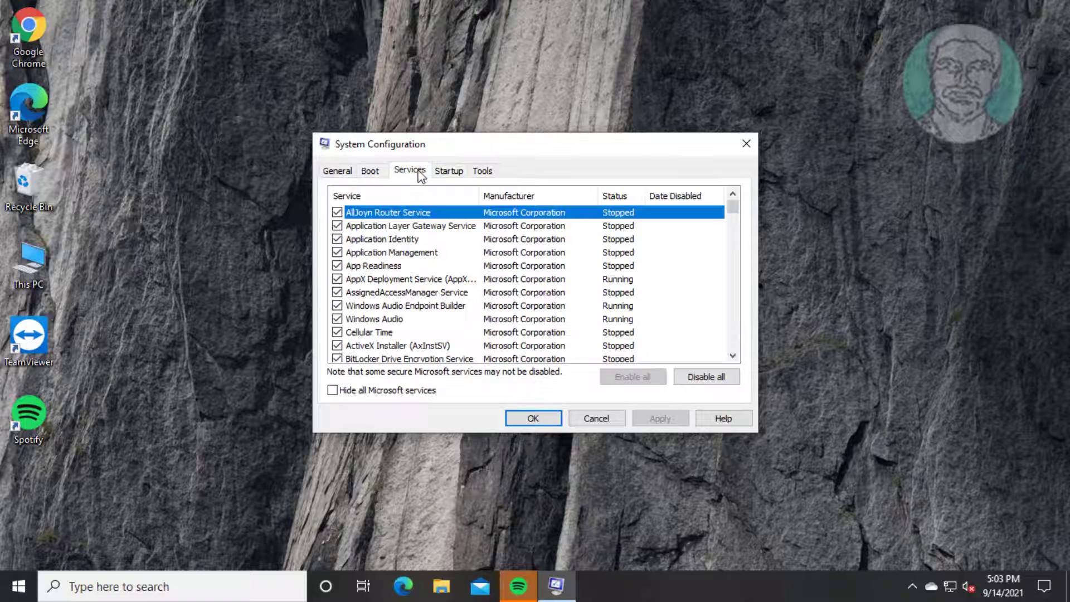
{"action": "left_click", "coordinate": [345, 392]}
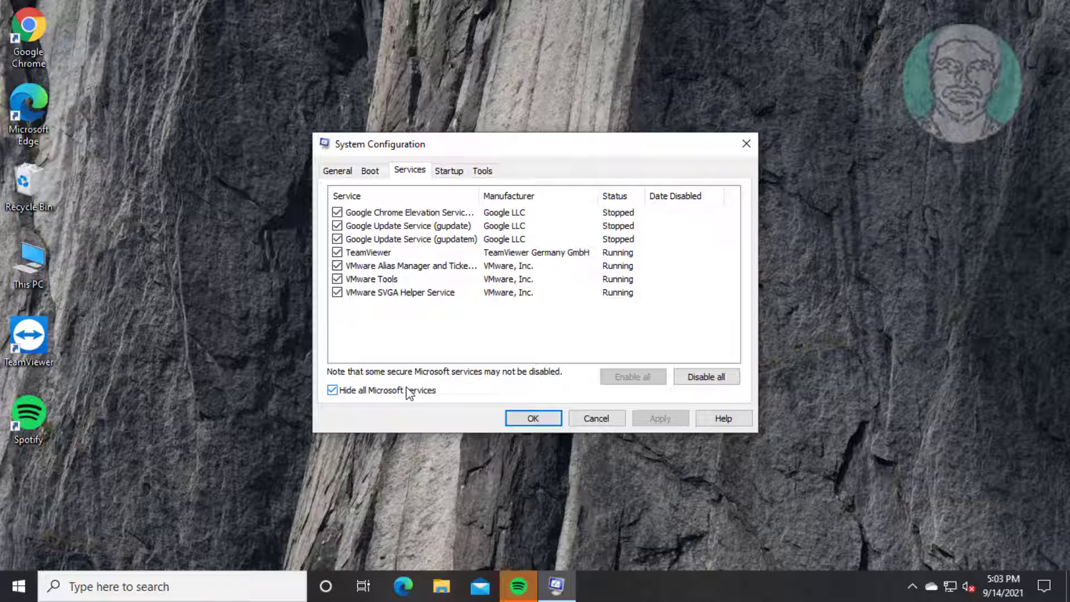
{"action": "left_click", "coordinate": [700, 385]}
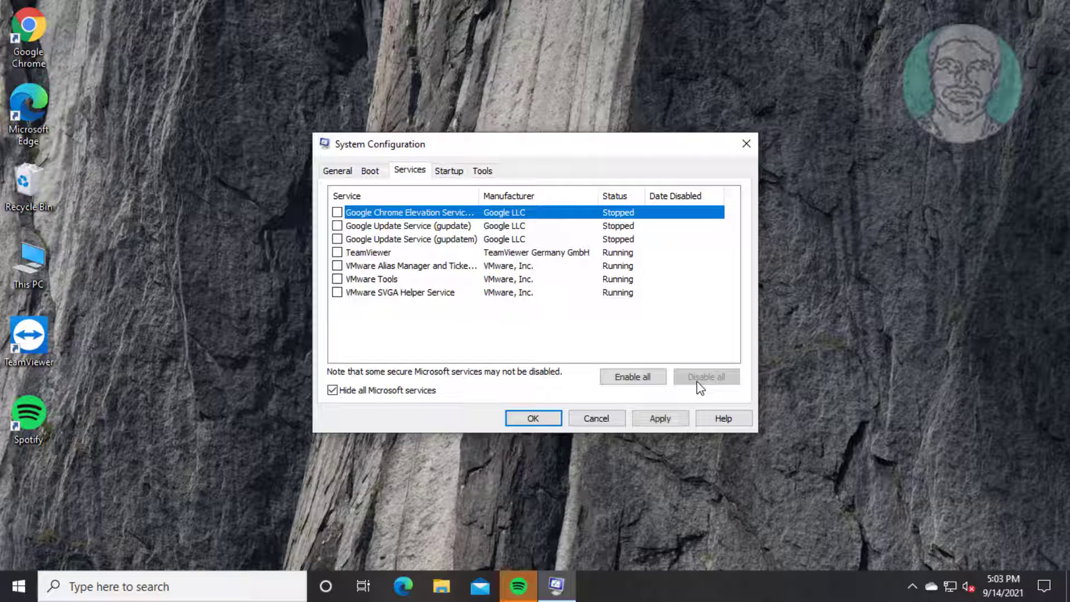
{"action": "left_click", "coordinate": [677, 419]}
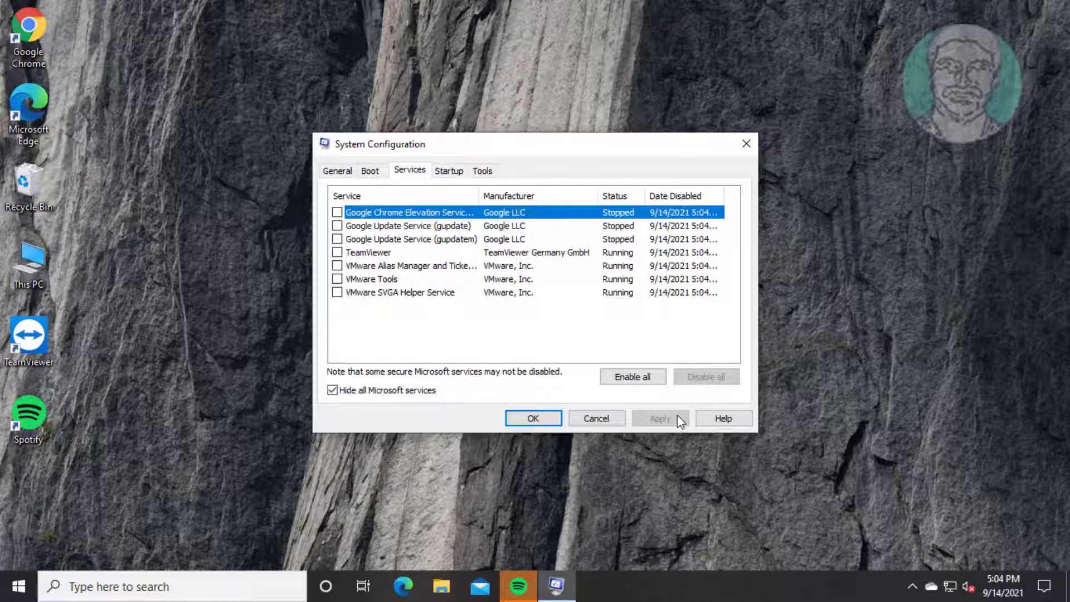
{"action": "left_click", "coordinate": [545, 422]}
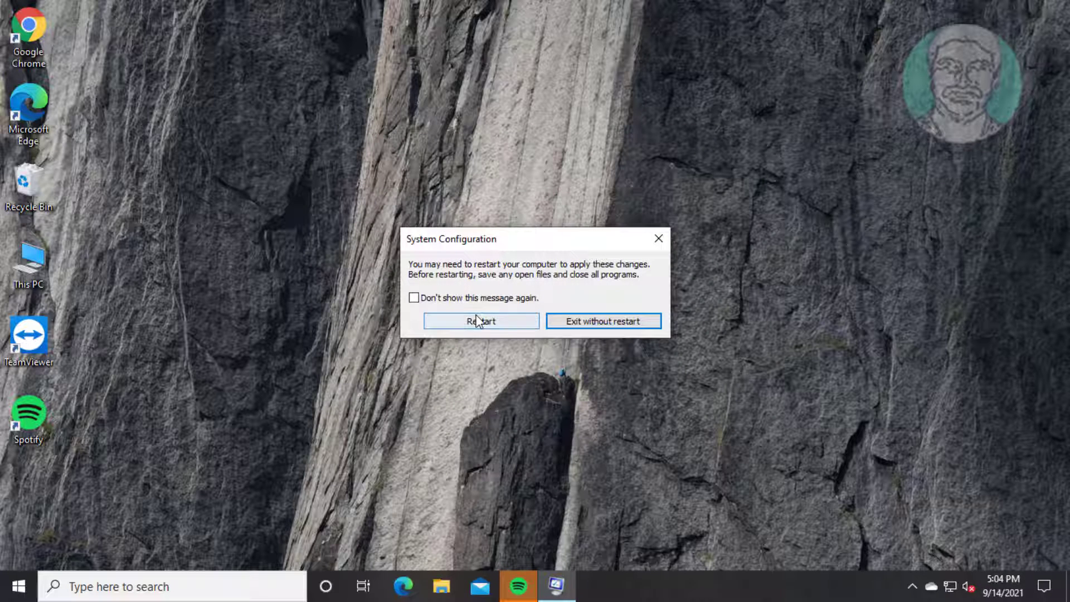
Step: Restart the computer now from the System Configuration prompt
{"action": "left_click", "coordinate": [477, 319]}
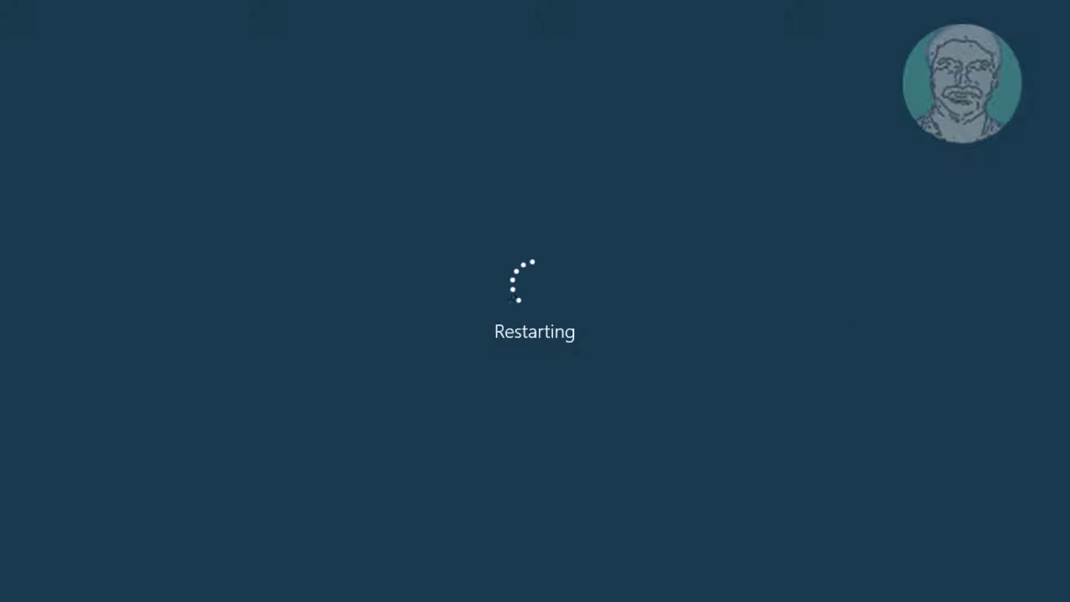